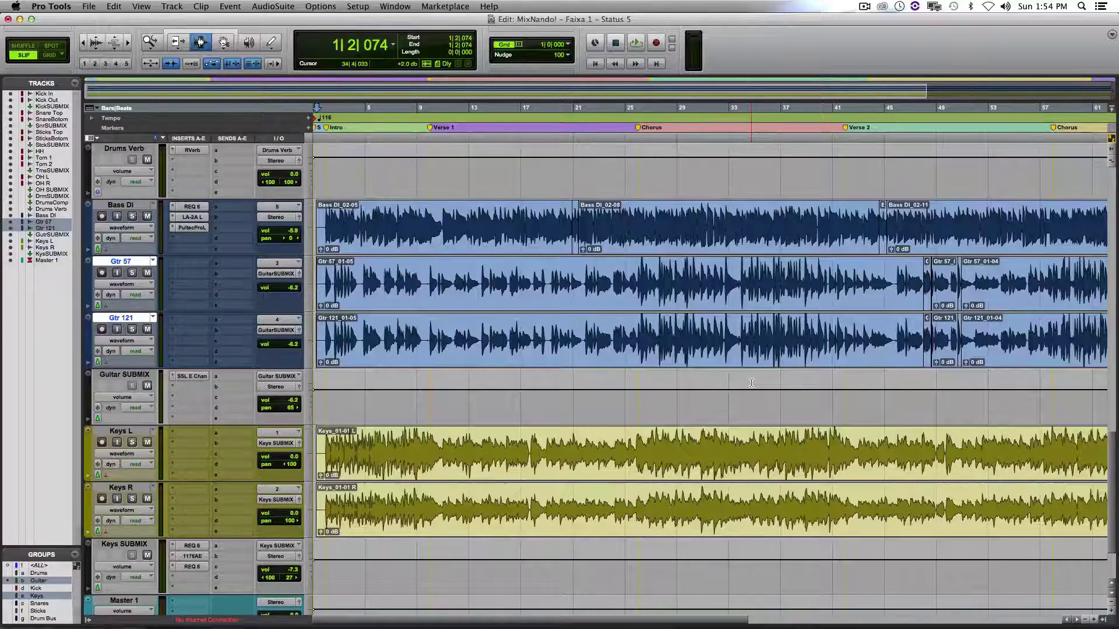
Look over the overhead, drum bus, bass, guitar and keys tracks with their submixes and inserts
scroll(532, 366, up, 6)
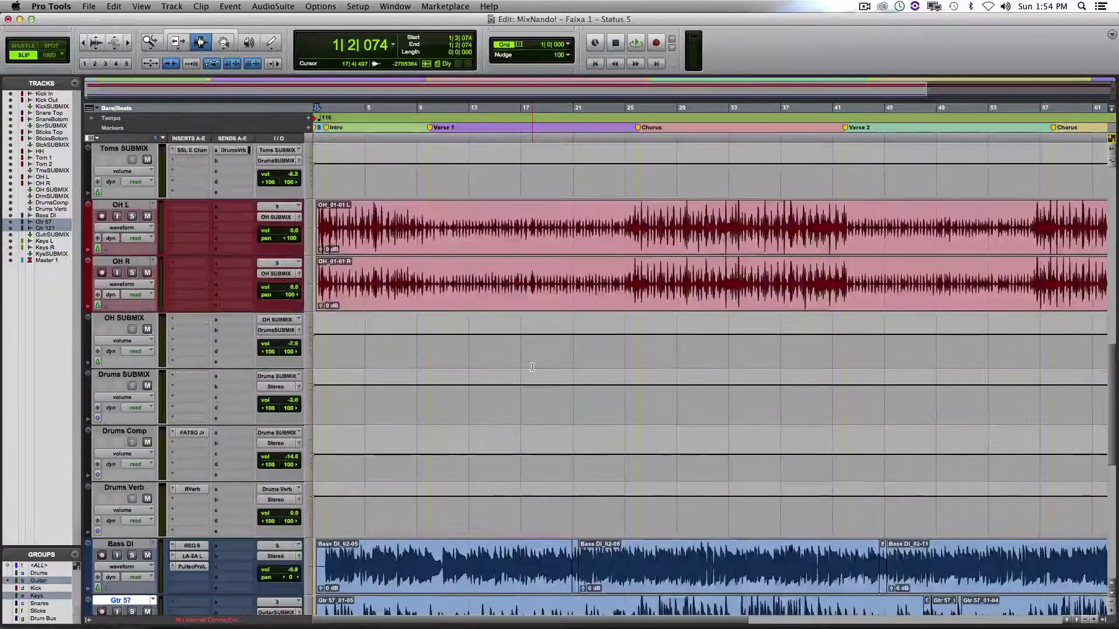
scroll(532, 367, up, 3)
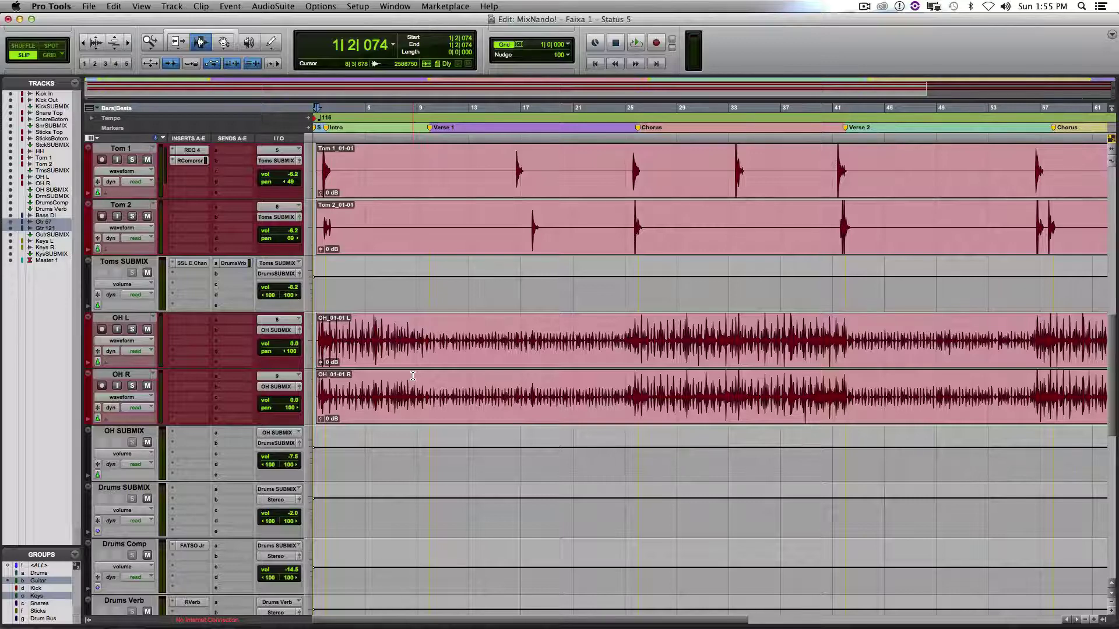
scroll(412, 375, down, 2)
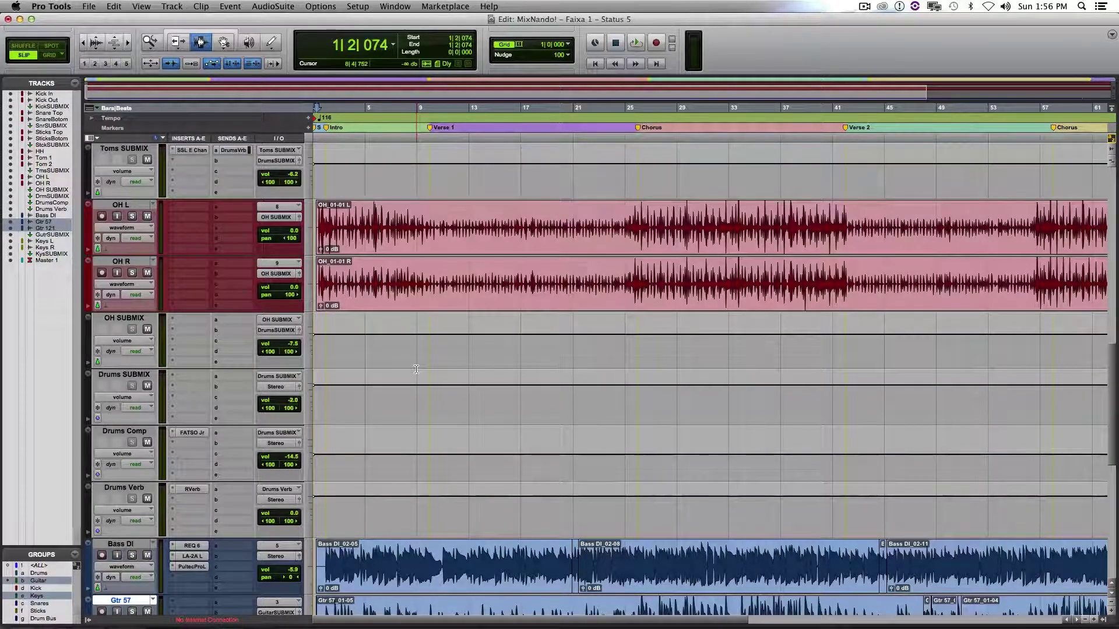
scroll(416, 369, down, 6)
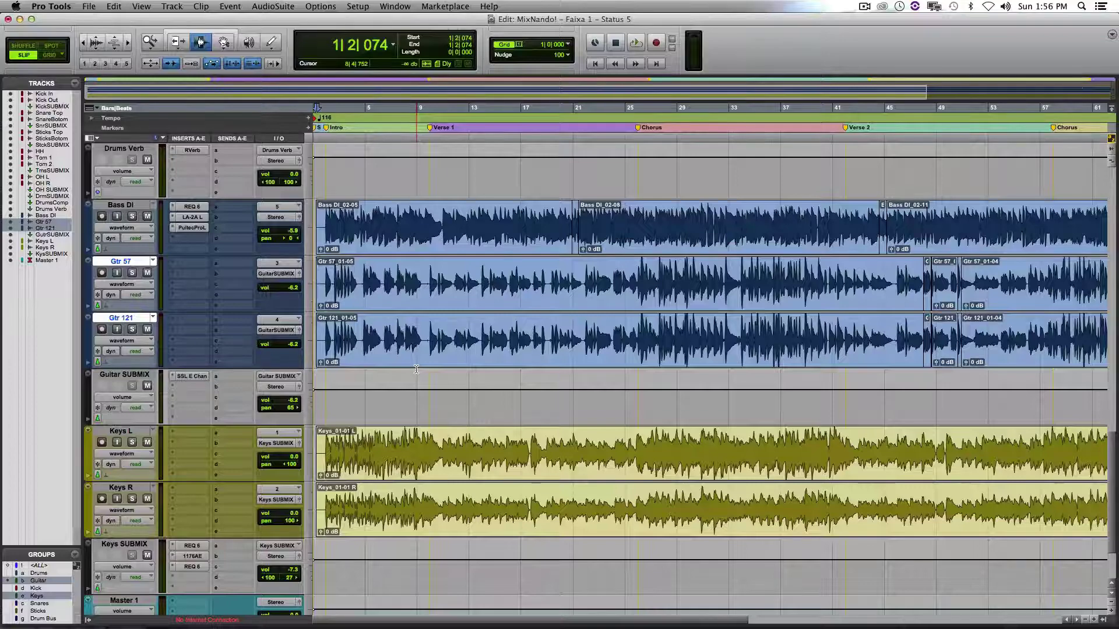
scroll(459, 359, up, 3)
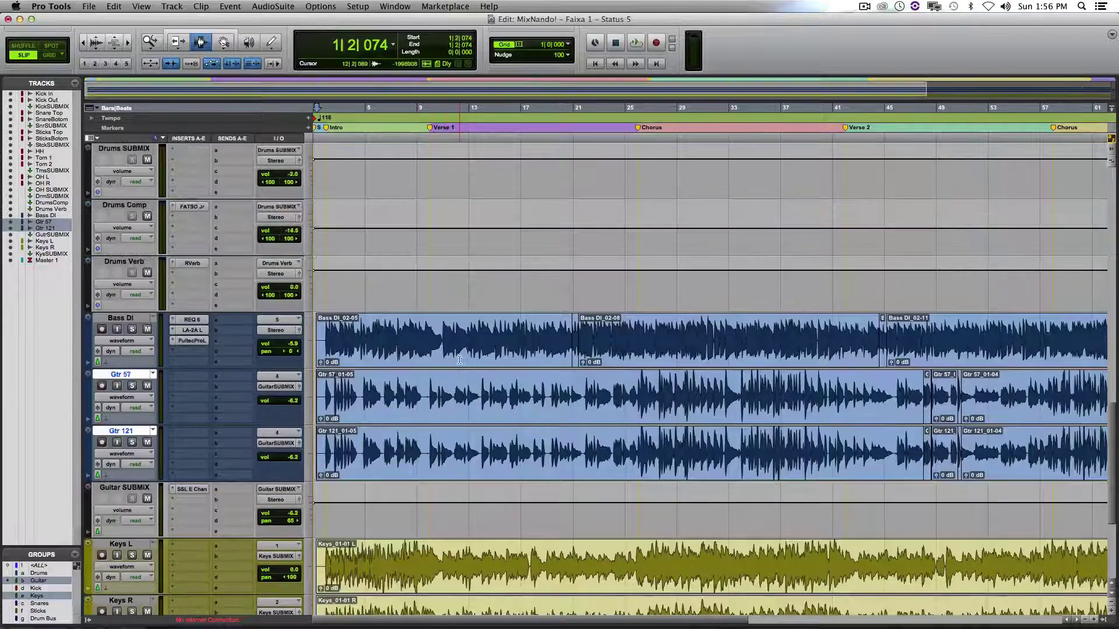
scroll(459, 359, up, 1)
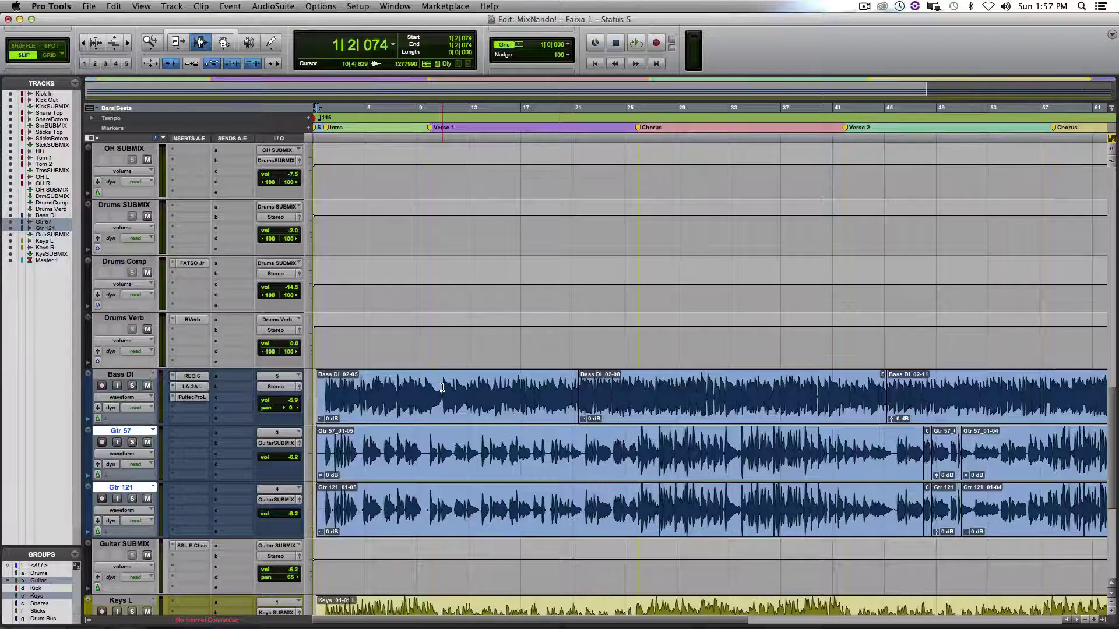
scroll(442, 387, down, 5)
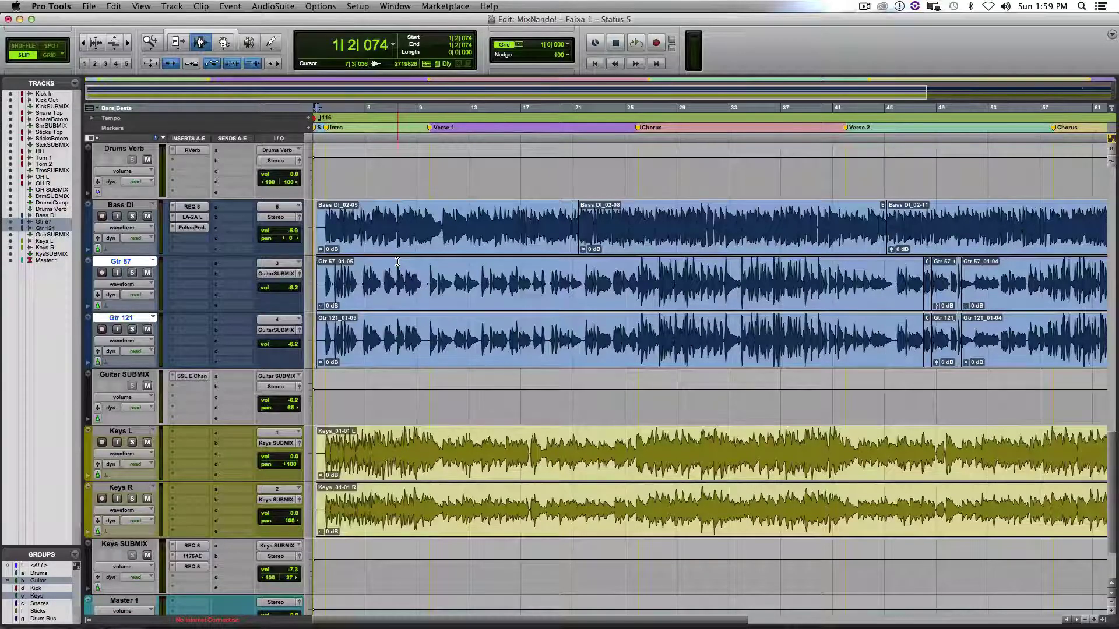
Review the drum tracks from Kick In to the overheads, including their inserts, sends and submix routing
scroll(361, 339, up, 4)
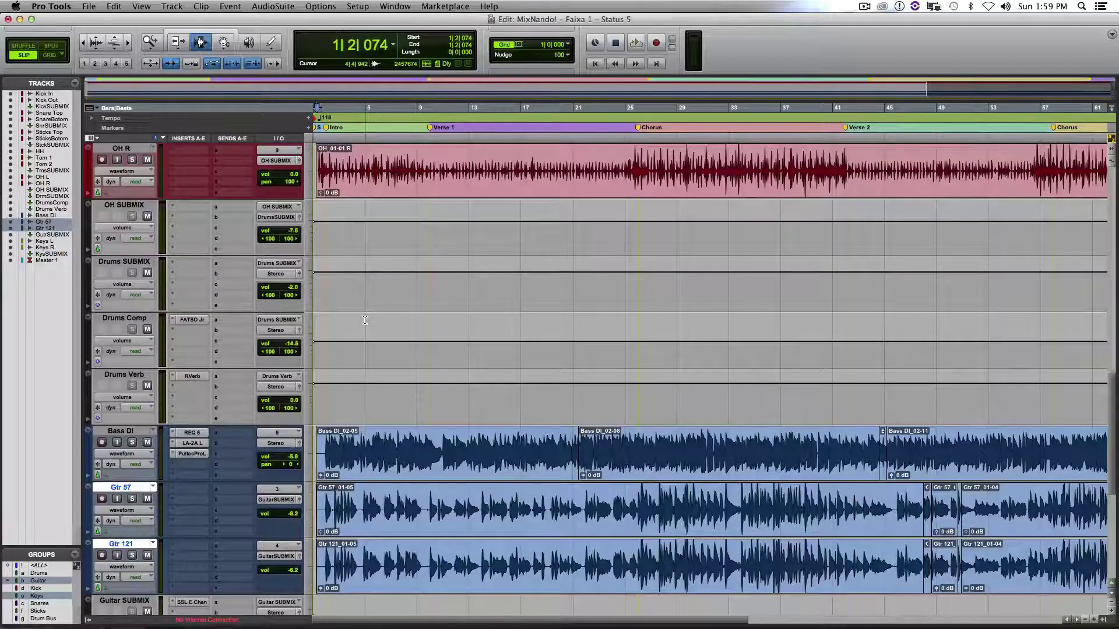
scroll(365, 321, up, 9)
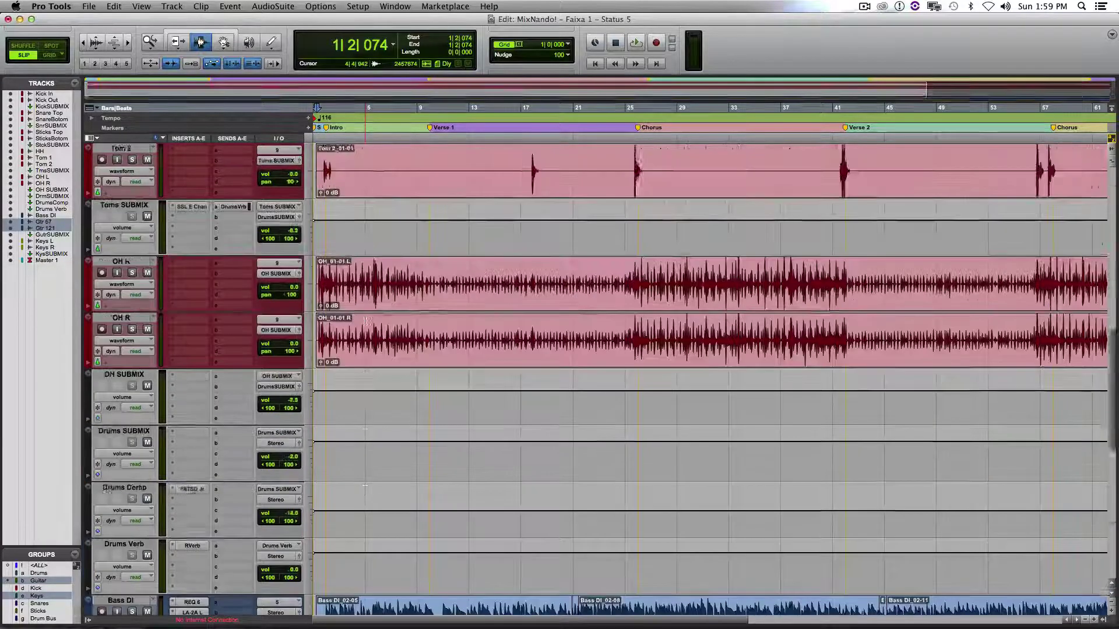
scroll(365, 321, up, 5)
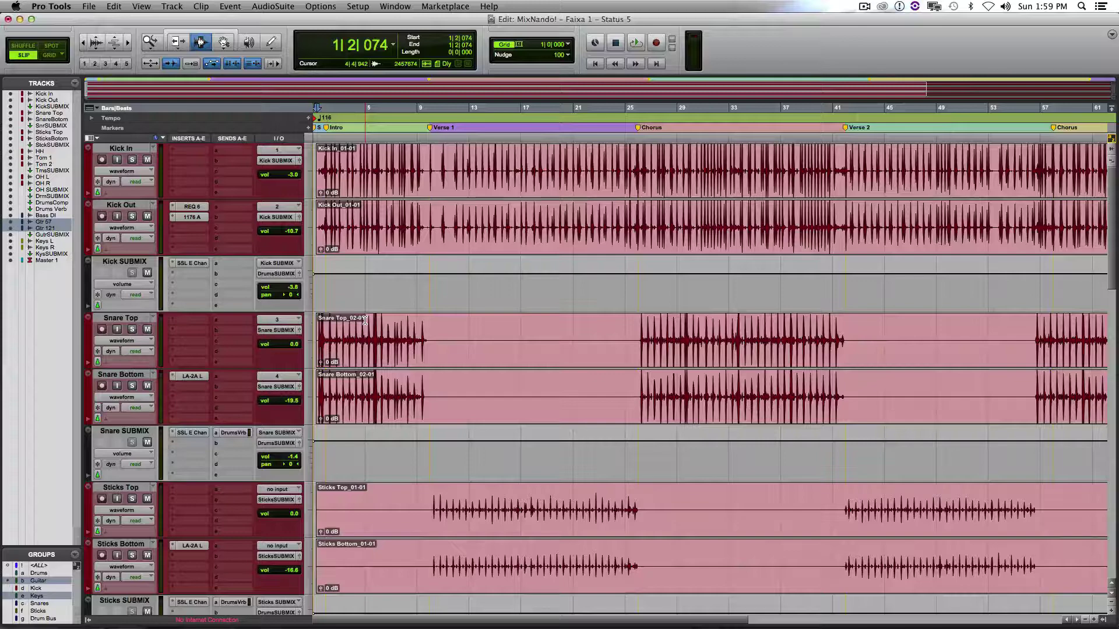
scroll(381, 373, down, 3)
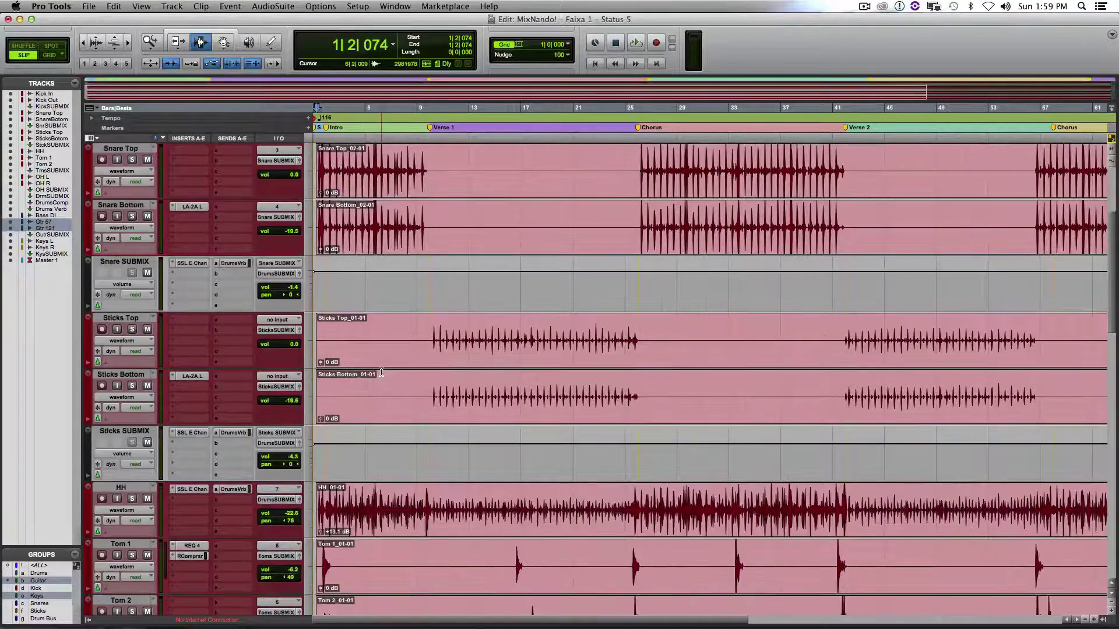
scroll(451, 371, down, 2)
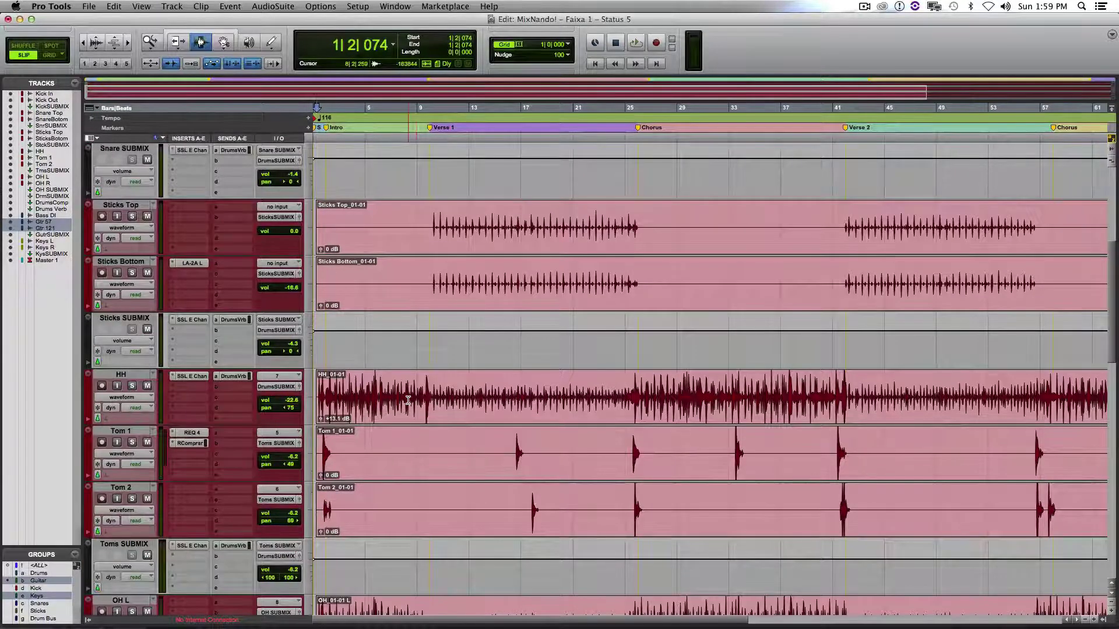
scroll(420, 408, down, 4)
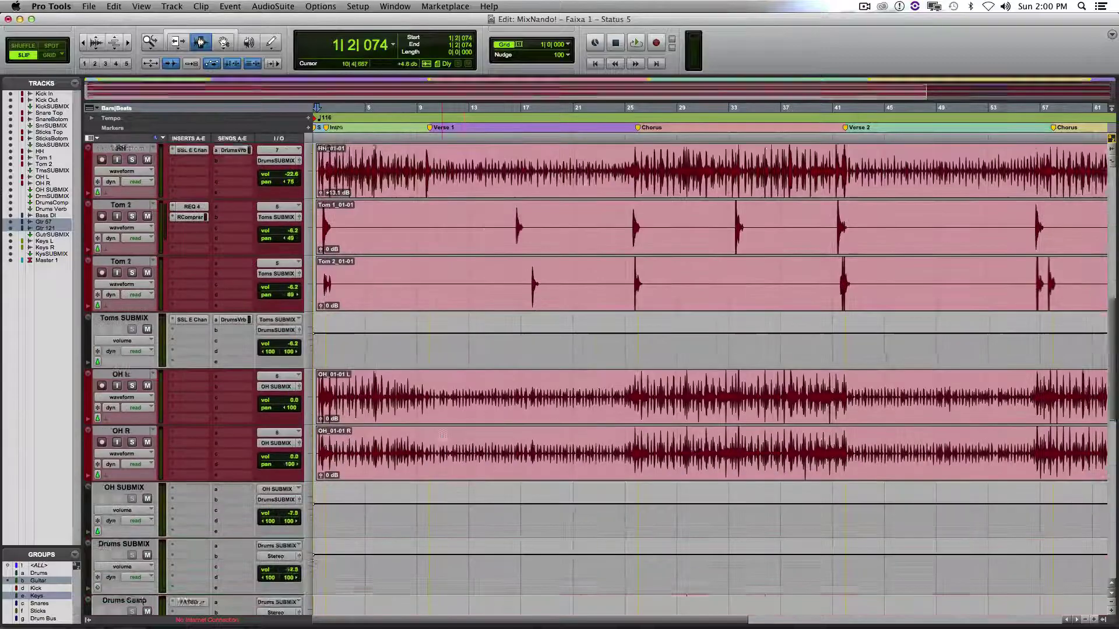
scroll(443, 435, down, 1)
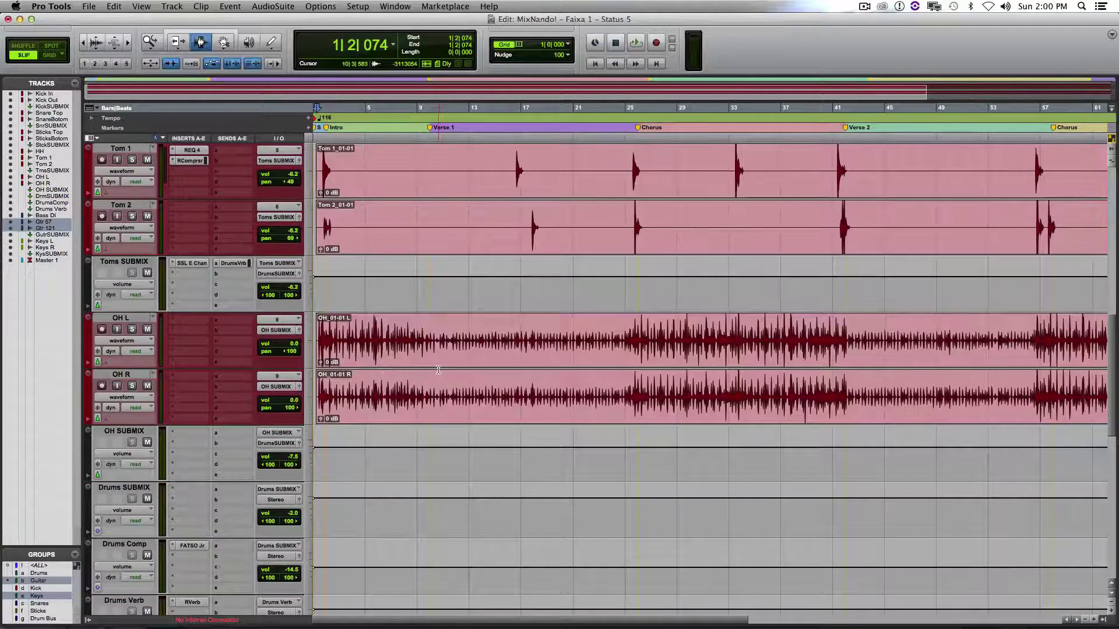
scroll(431, 381, up, 9)
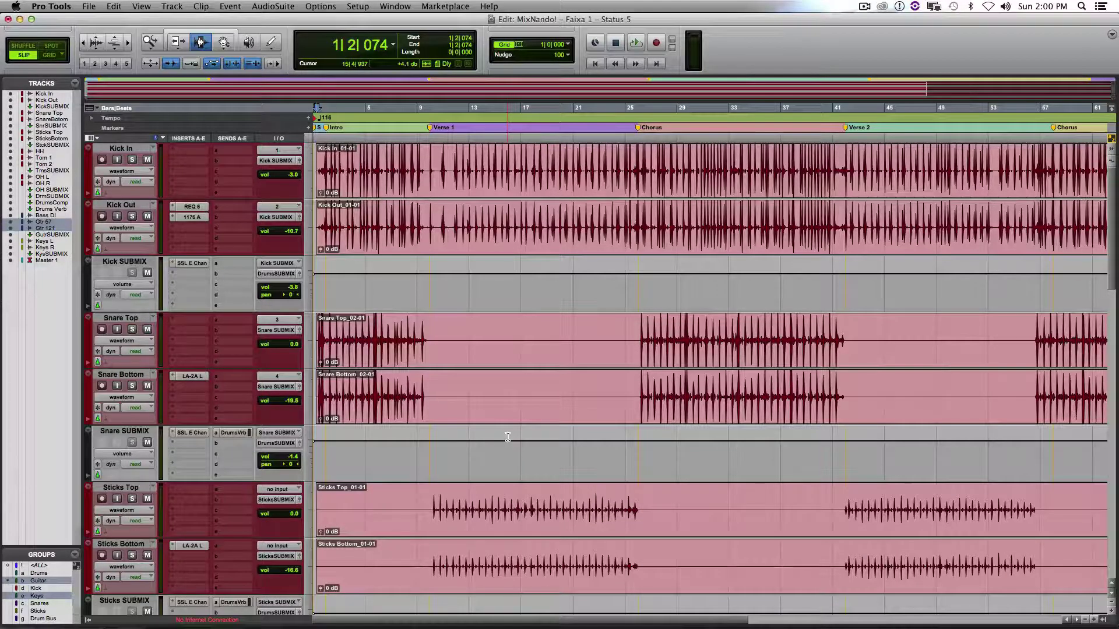
scroll(454, 420, down, 2)
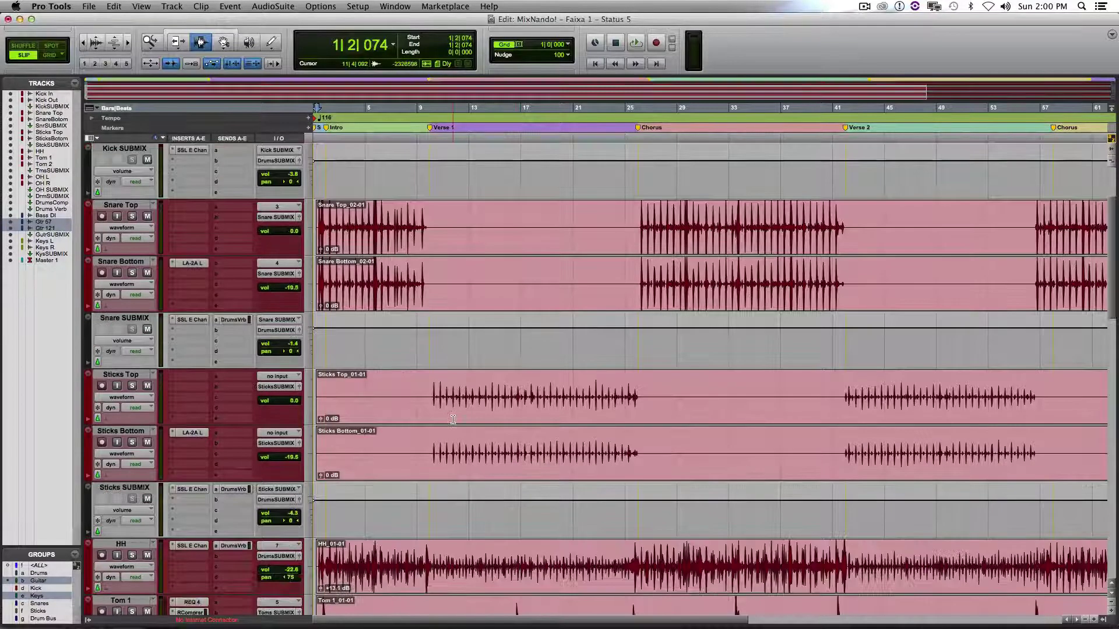
scroll(454, 420, down, 3)
scroll(453, 420, down, 10)
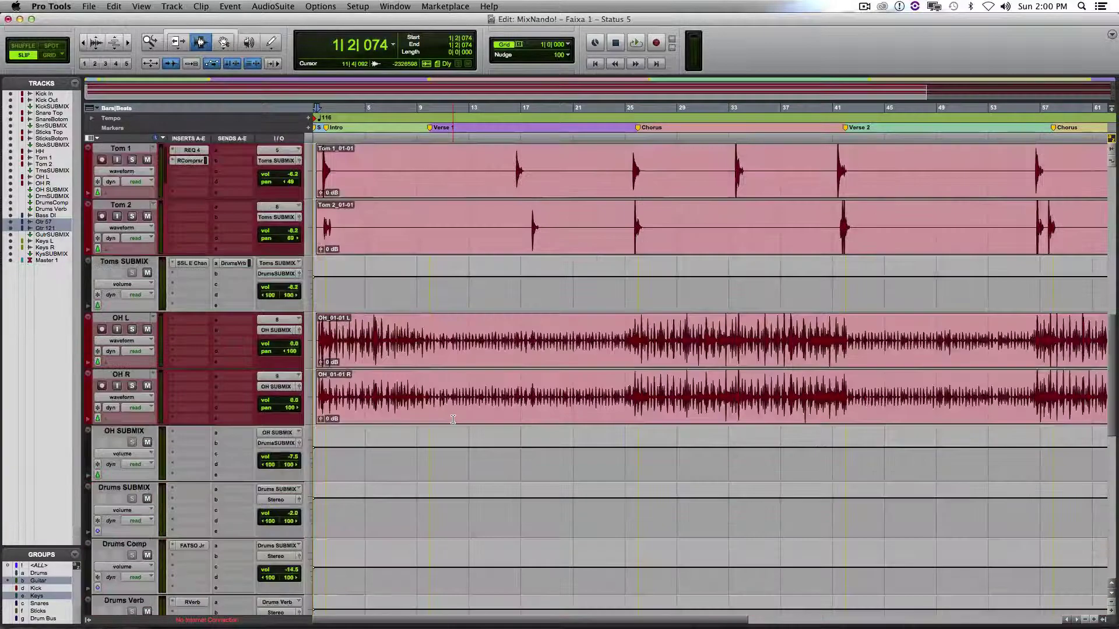
Inspect the RVerb settings on the Drums Verb track, then close the plug-in window
scroll(454, 420, up, 2)
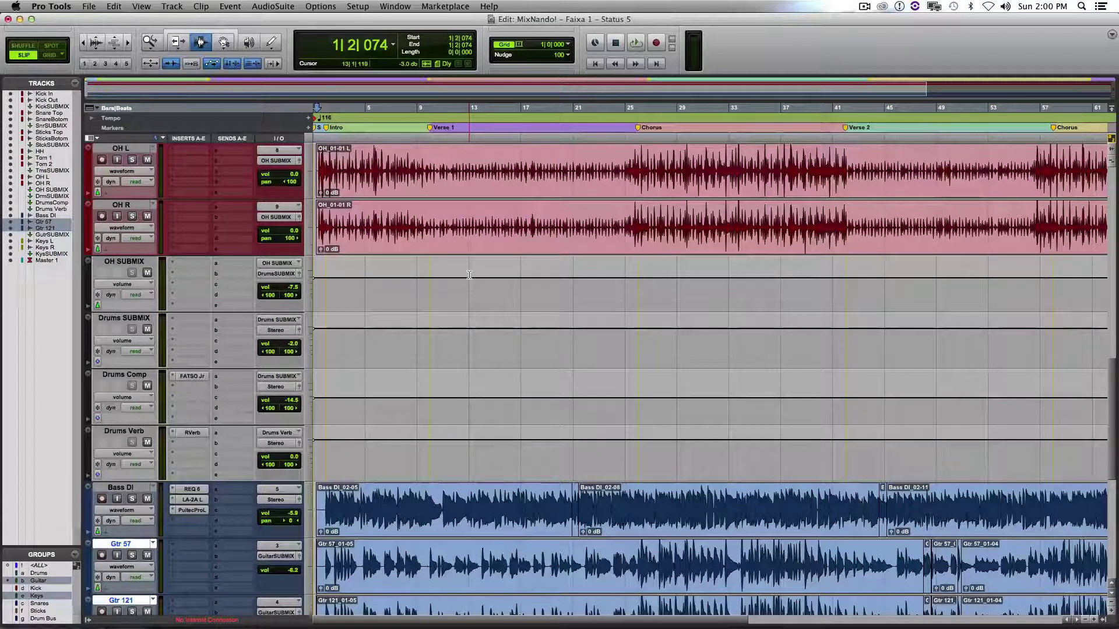
scroll(461, 280, up, 5)
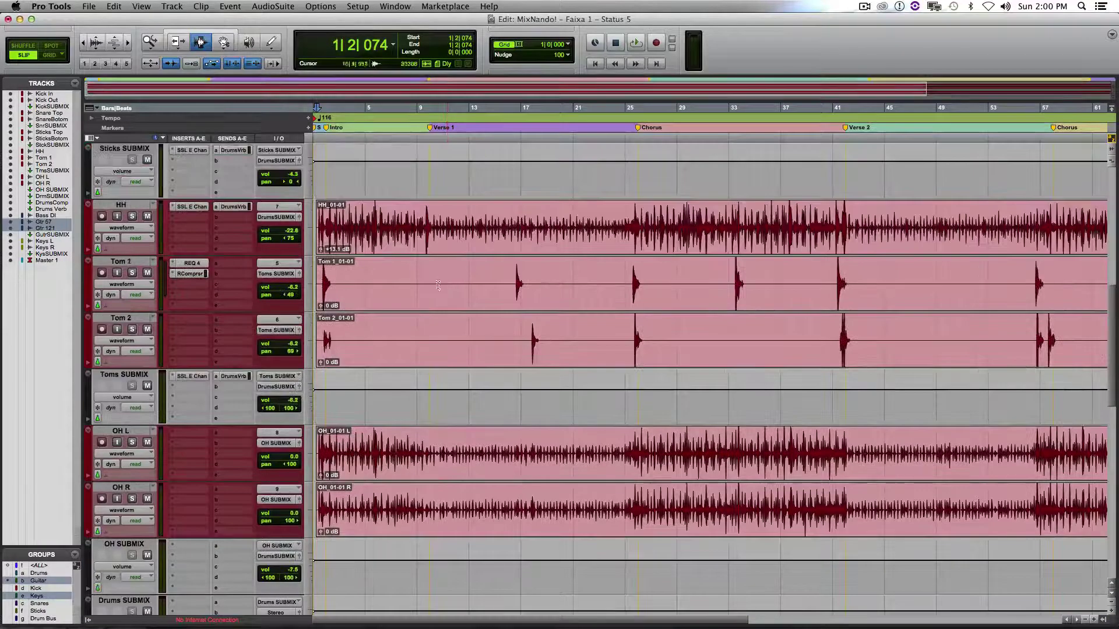
scroll(439, 286, up, 6)
scroll(351, 242, down, 9)
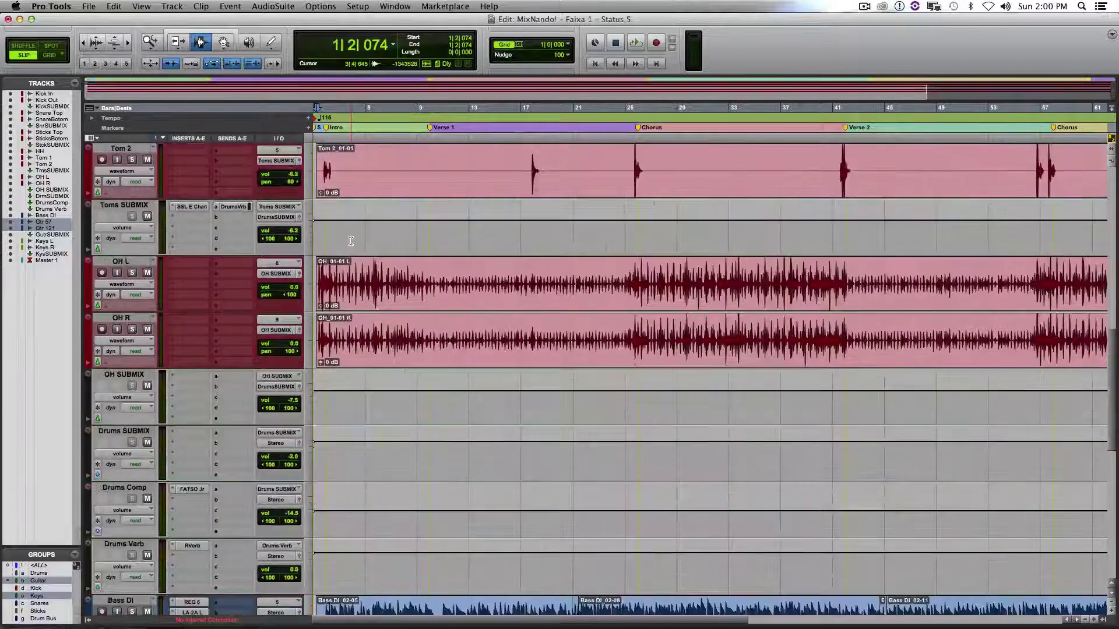
scroll(351, 241, down, 2)
click(200, 434)
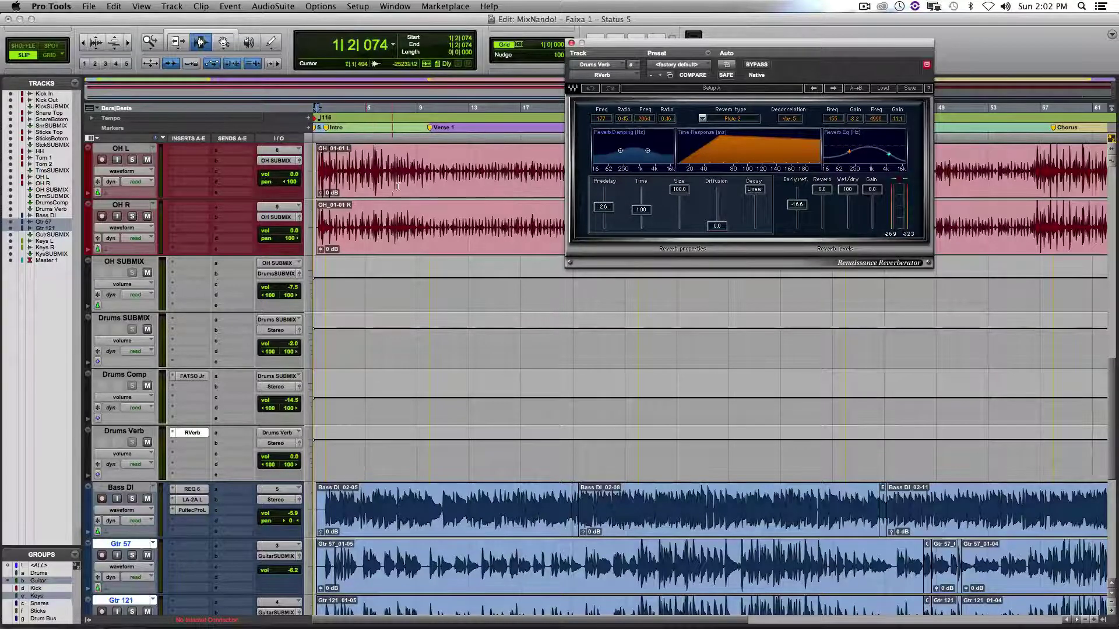
click(571, 43)
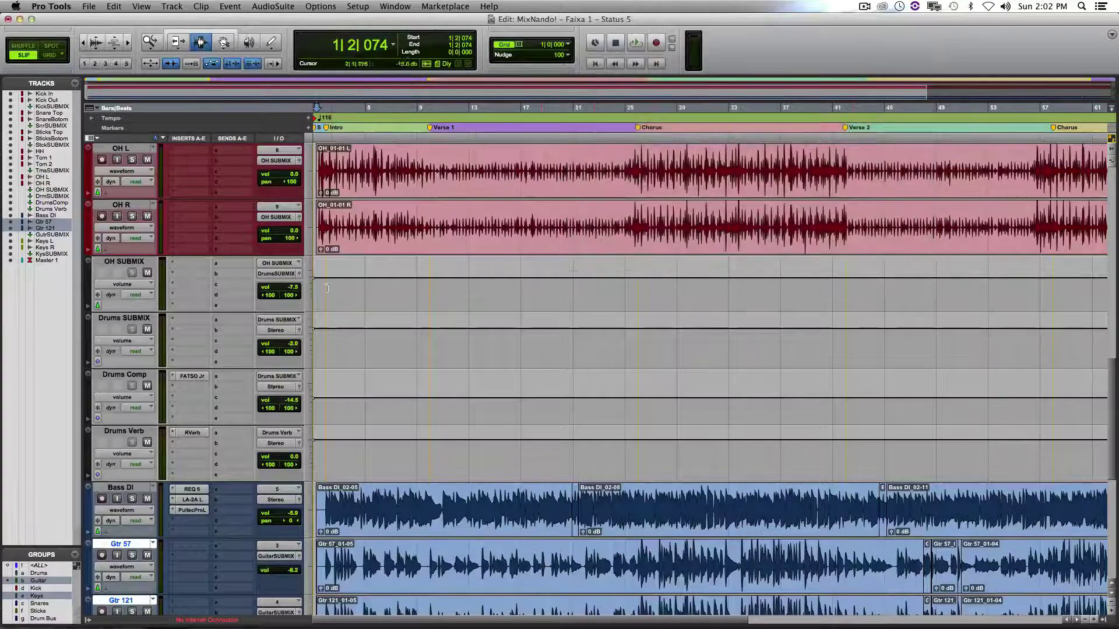
Play the mix from bar 1 and check the meters of the drum tracks from Kick In down to the drum buses
click(318, 236)
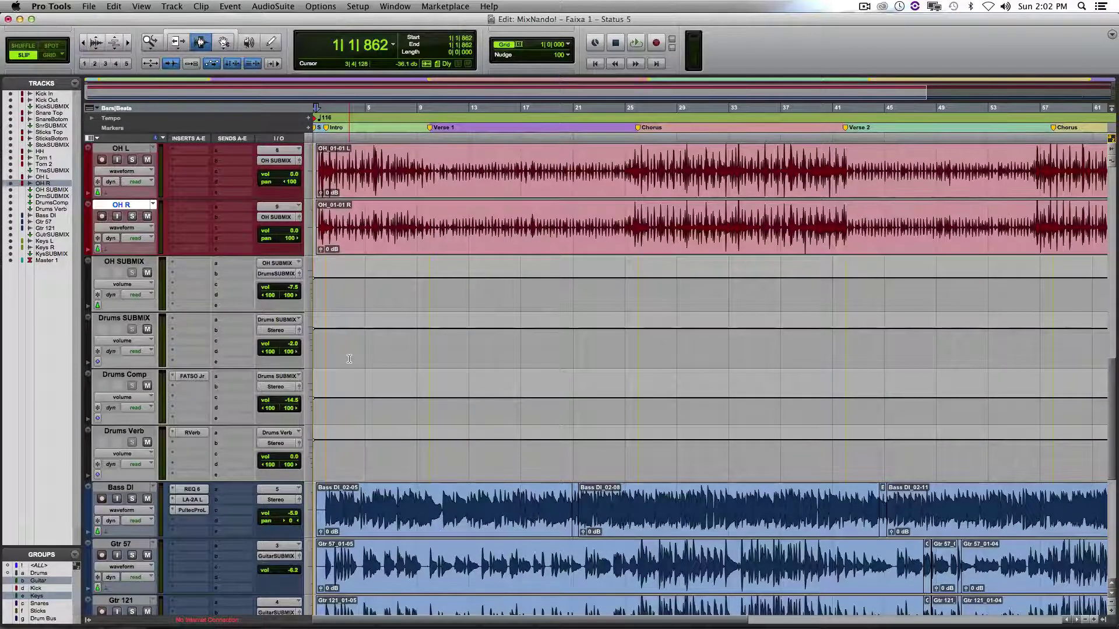
click(317, 351)
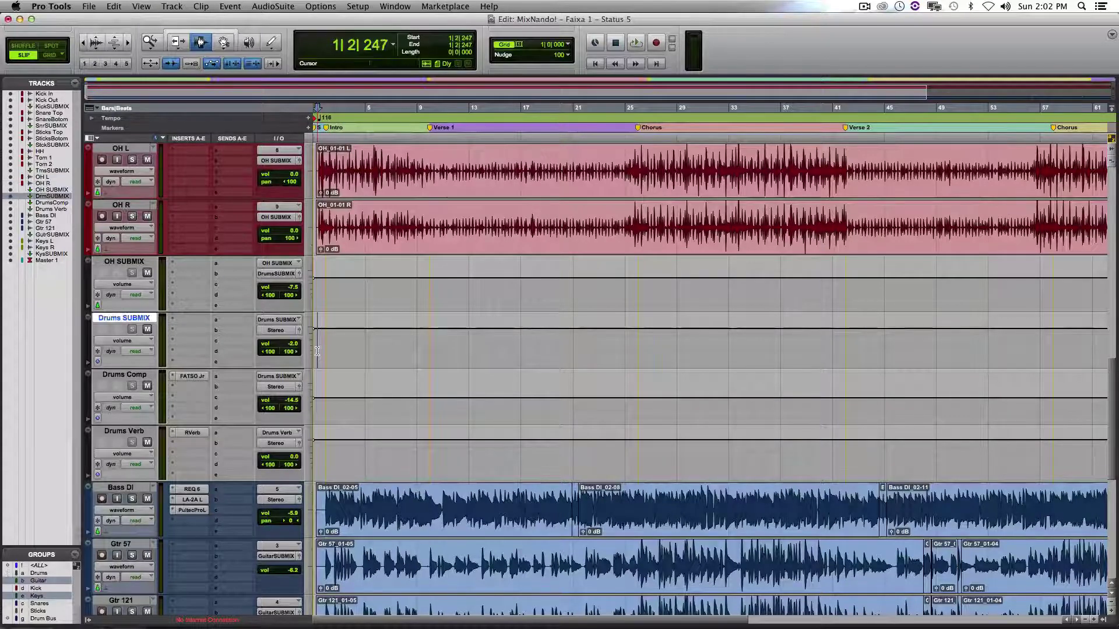
key(space)
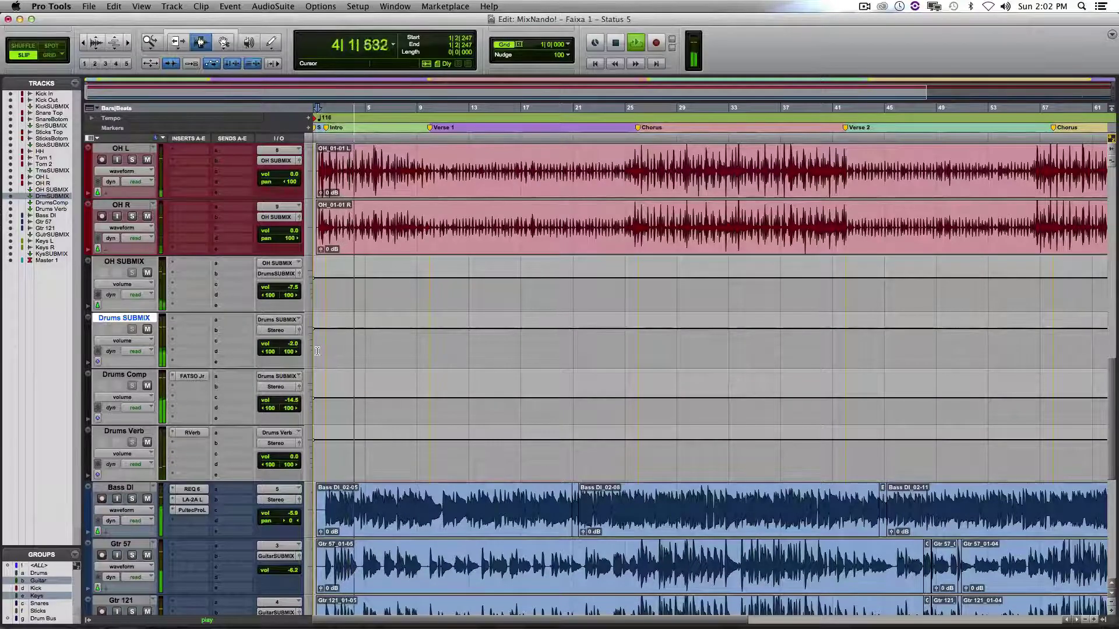
scroll(317, 350, up, 10)
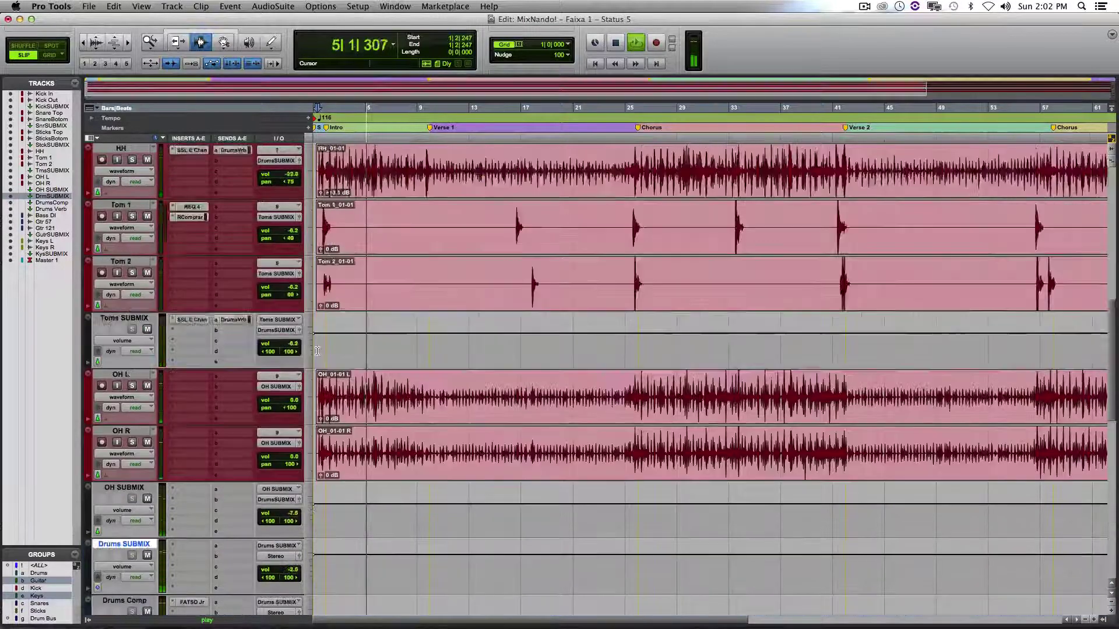
scroll(317, 350, up, 2)
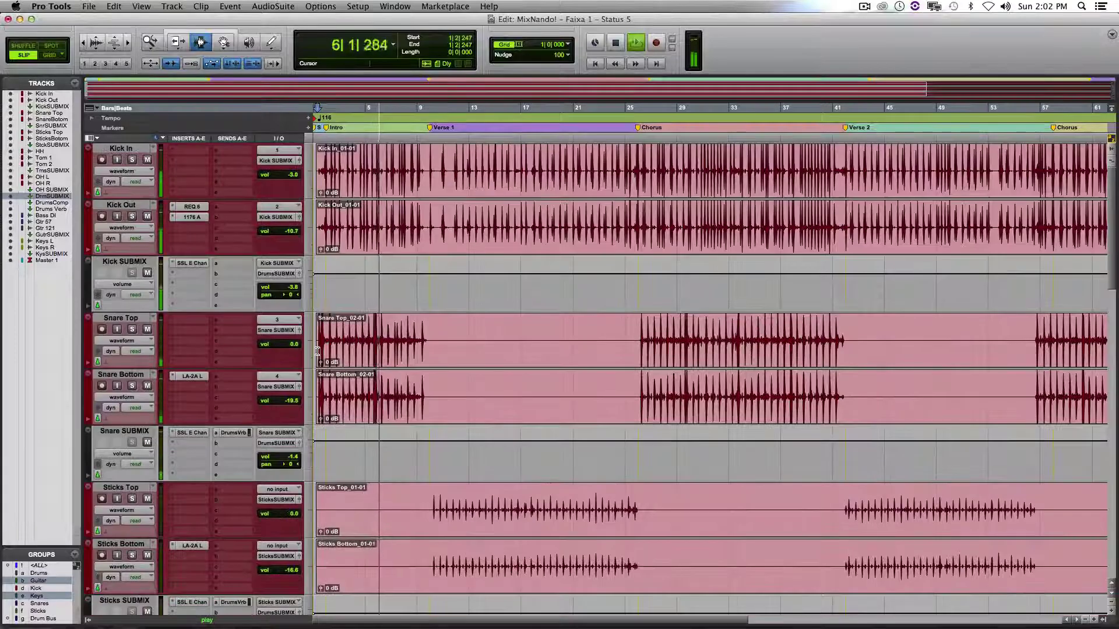
scroll(317, 351, down, 12)
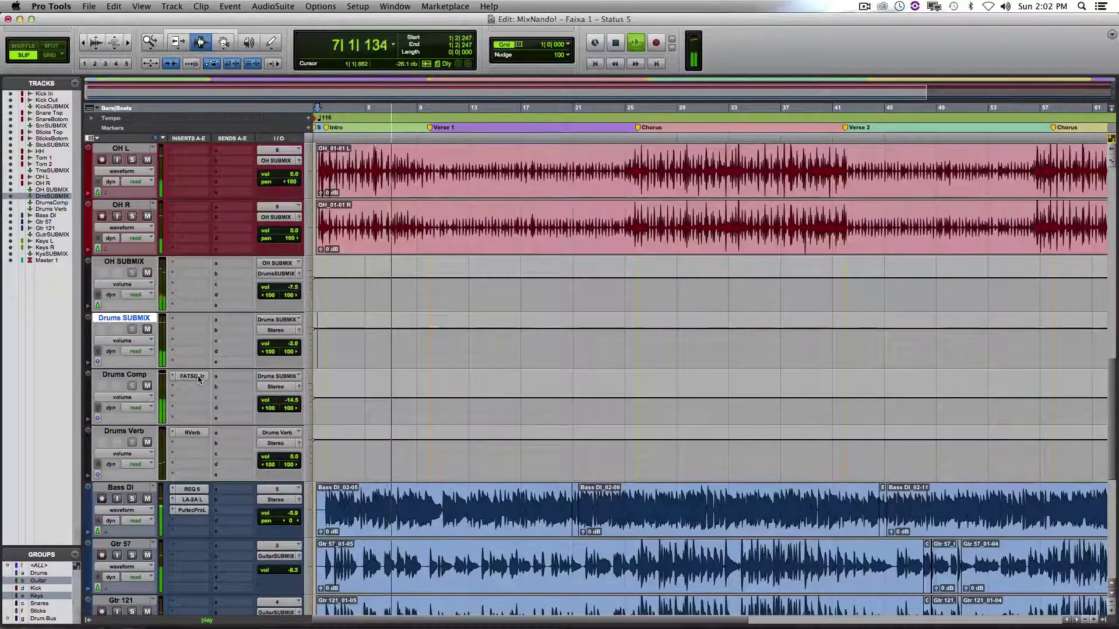
Open the FATSO Jr plug-in on the Drums Comp track to view its settings during playback
click(198, 377)
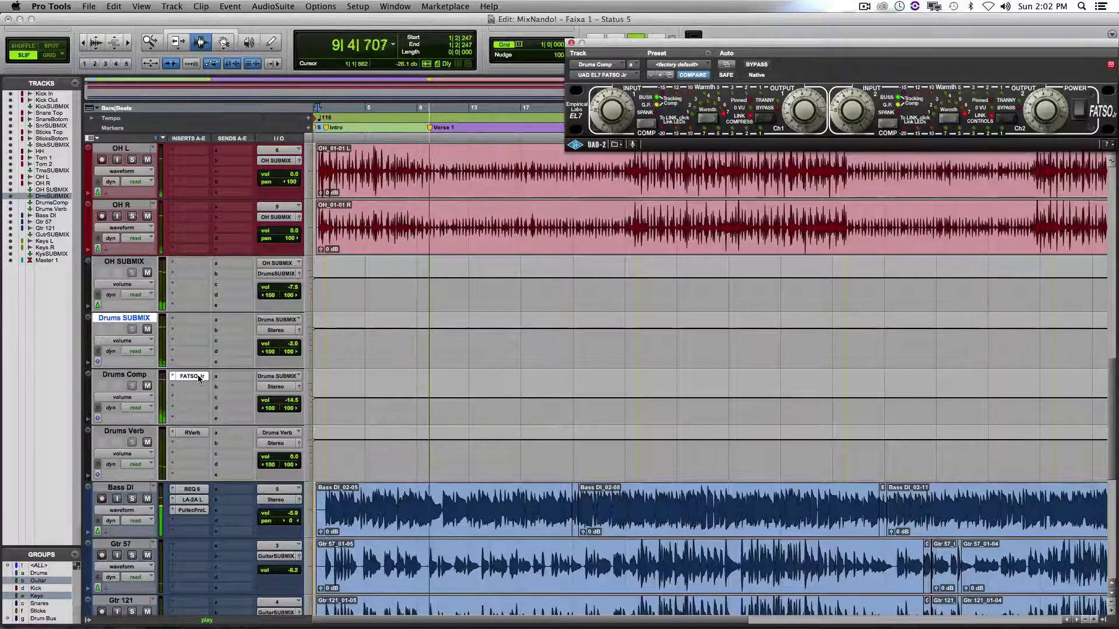
scroll(366, 406, down, 3)
scroll(367, 406, up, 3)
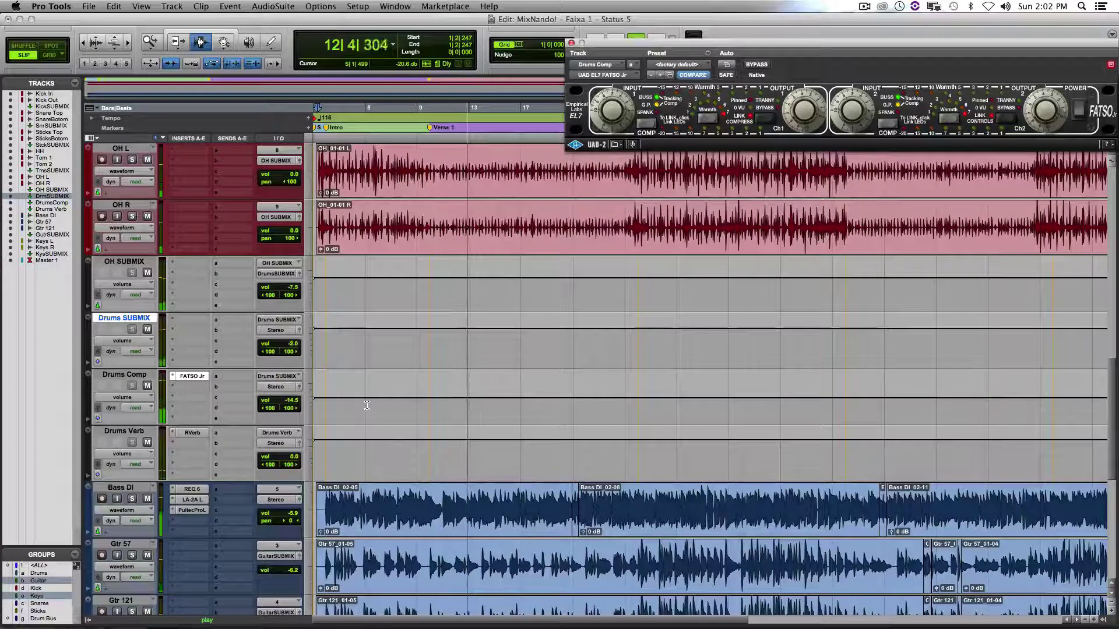
Open the Drums Verb send of the Sticks SUBMIX track to view its level
scroll(379, 402, up, 9)
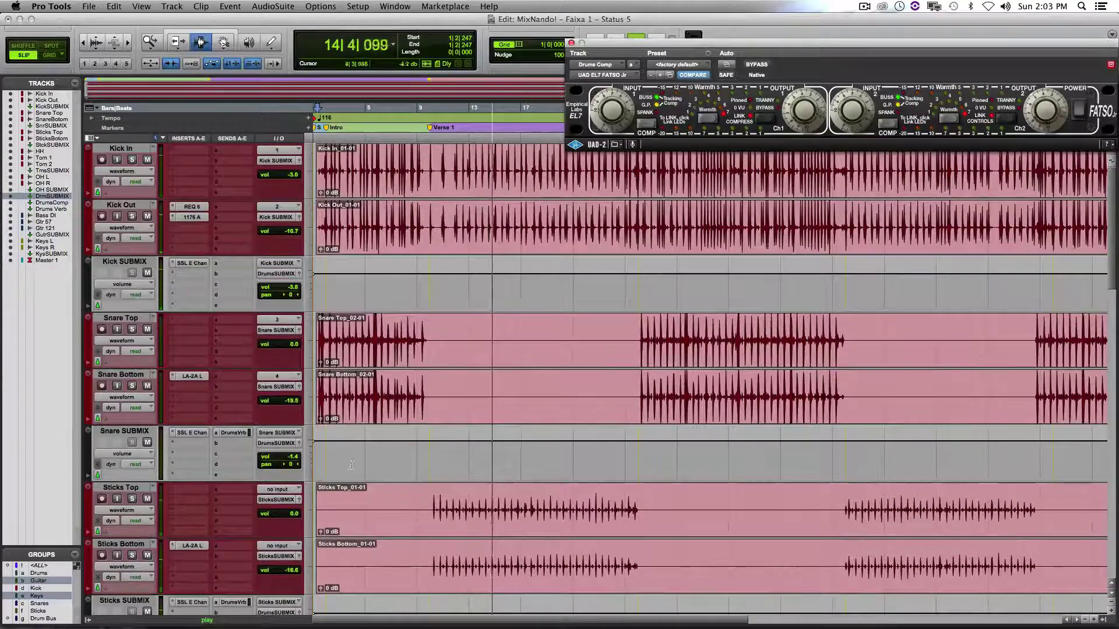
scroll(229, 504, down, 4)
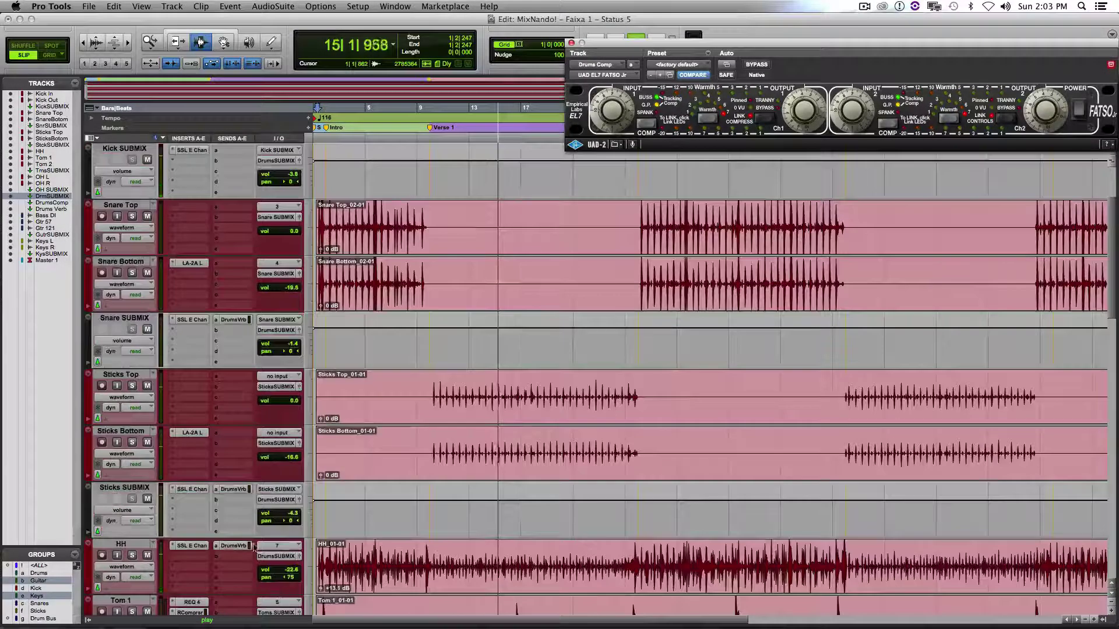
click(233, 489)
Check the tracks down to the drum buses and open the RVerb plug-in on the Drums Verb track
scroll(461, 392, down, 4)
scroll(461, 392, down, 6)
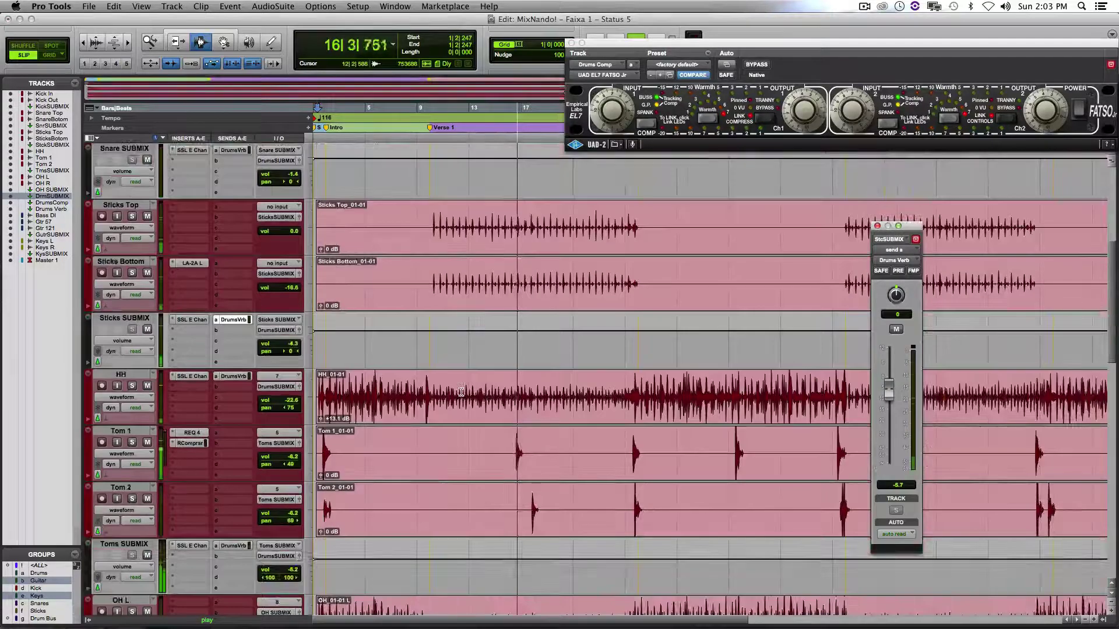
scroll(463, 390, down, 4)
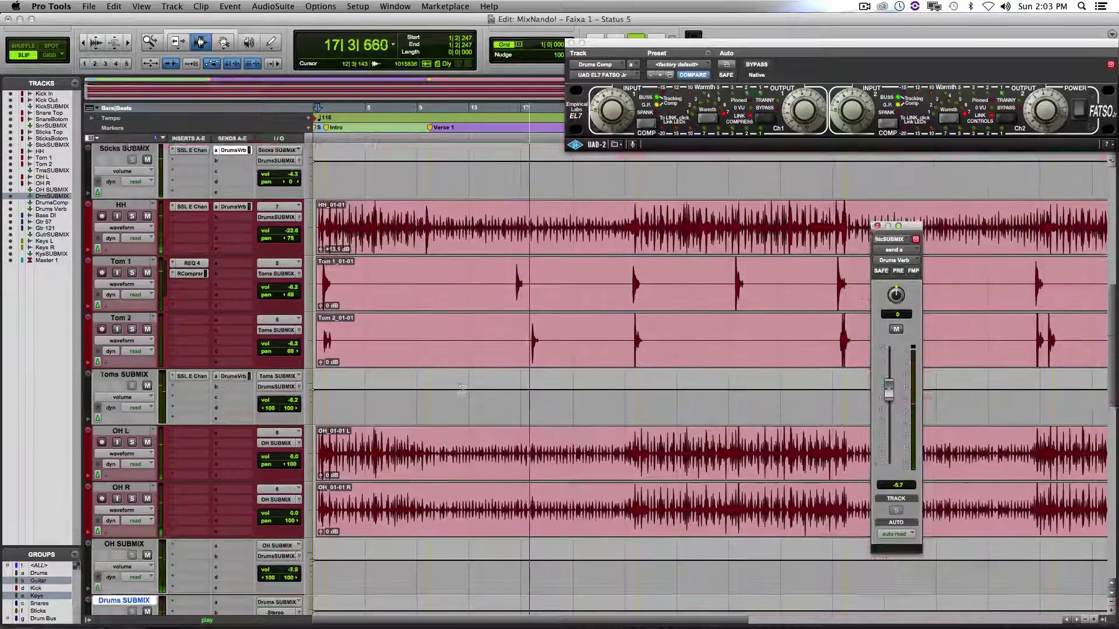
scroll(271, 461, down, 4)
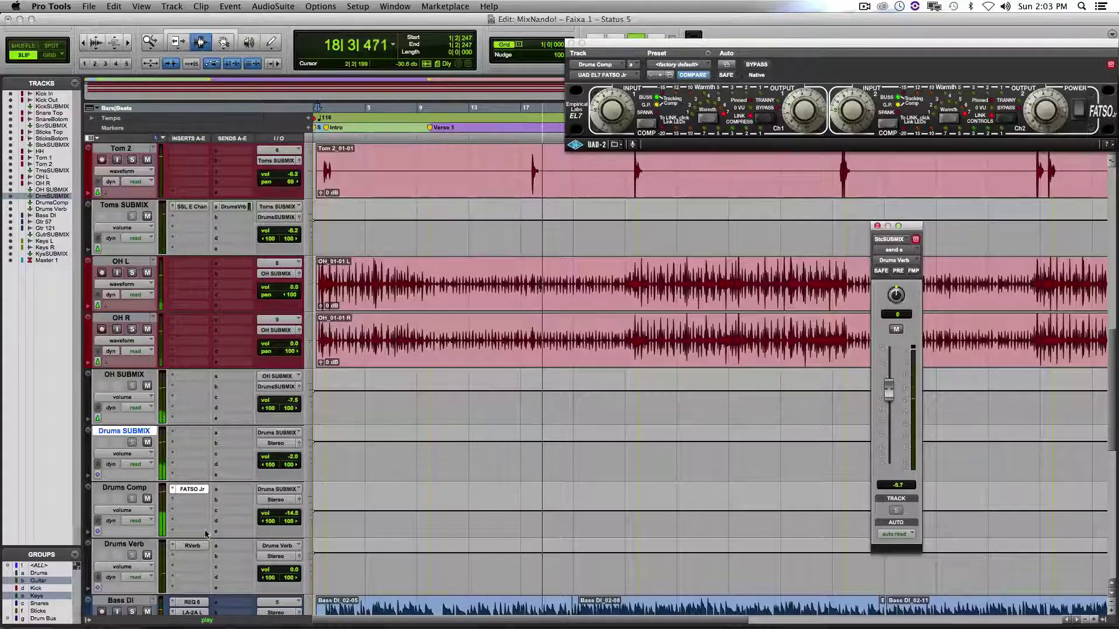
click(192, 546)
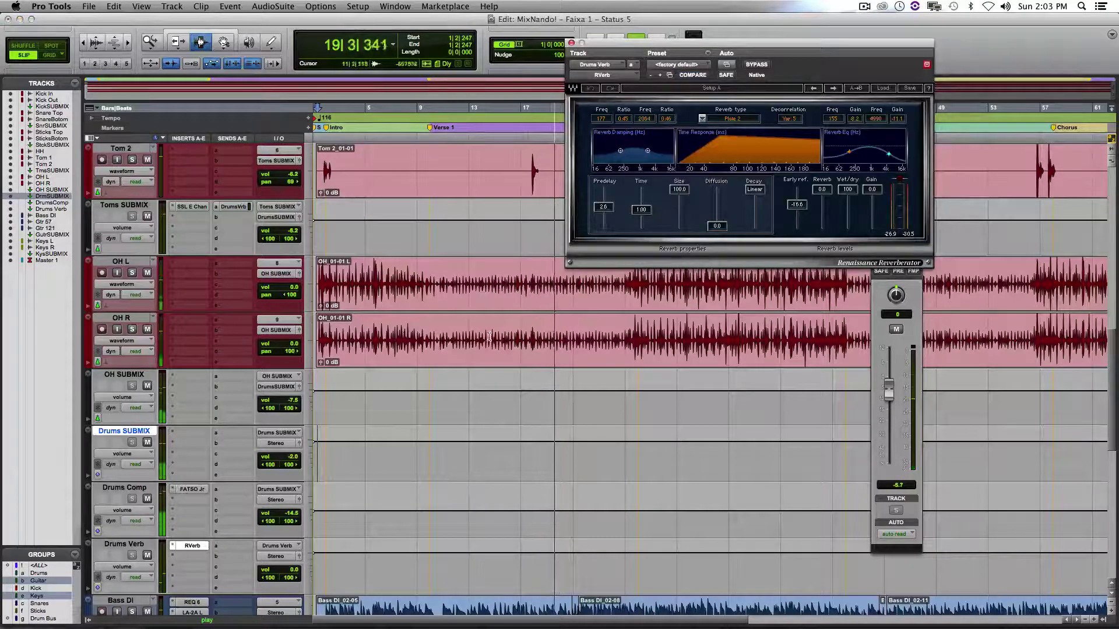
Open the Drums Verb send of the Snare SUBMIX track and move its window clear of the RVerb plug-in
scroll(609, 344, up, 4)
scroll(609, 344, up, 4)
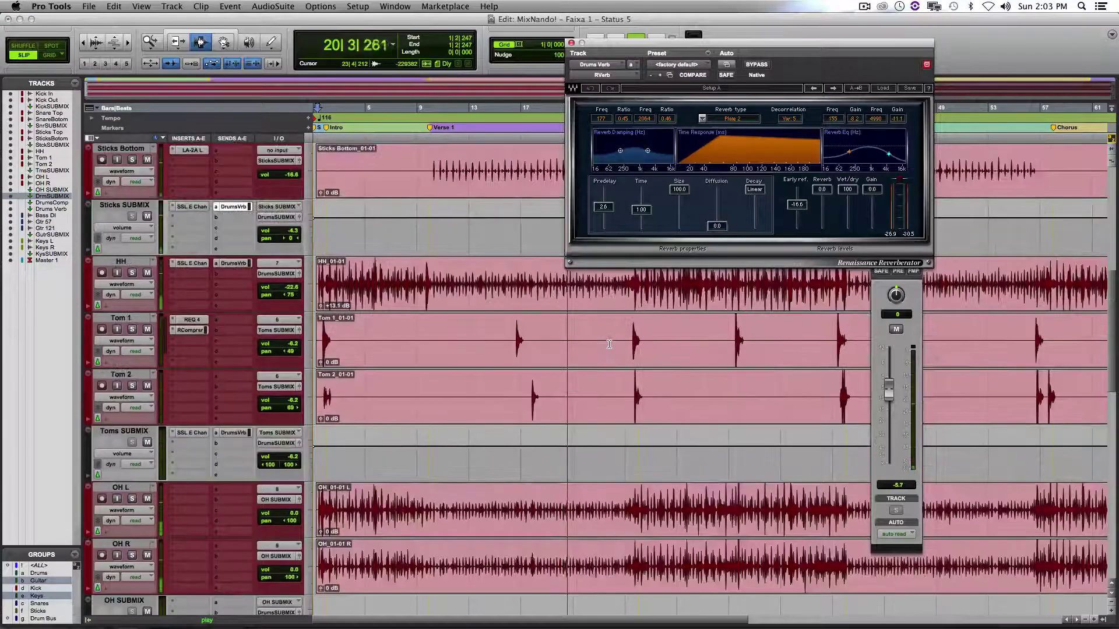
scroll(609, 343, up, 4)
scroll(609, 344, up, 2)
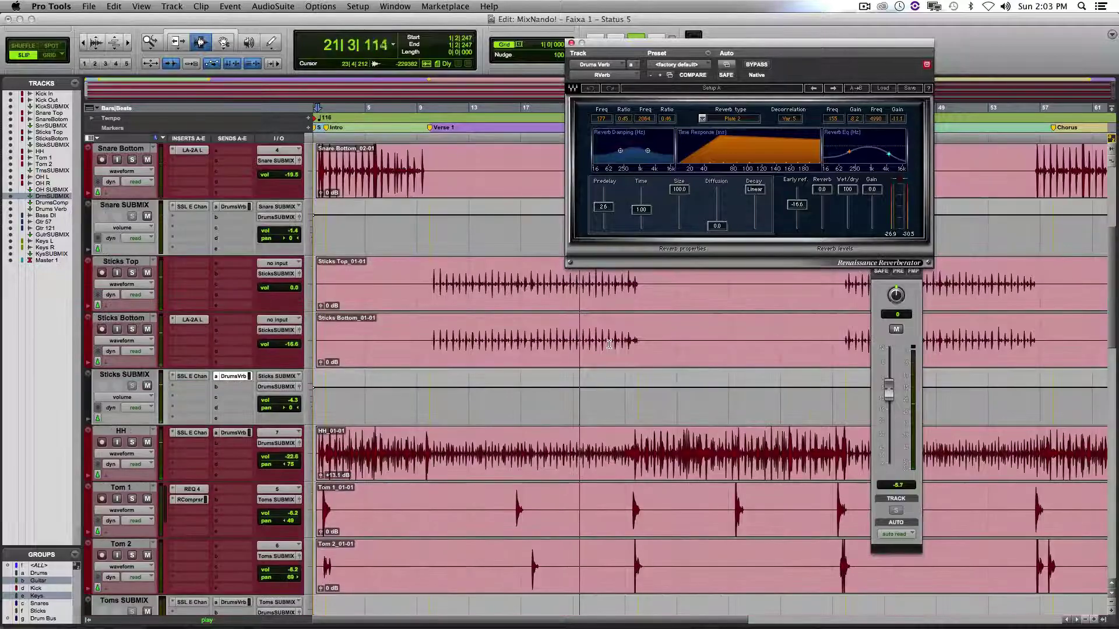
scroll(609, 344, up, 3)
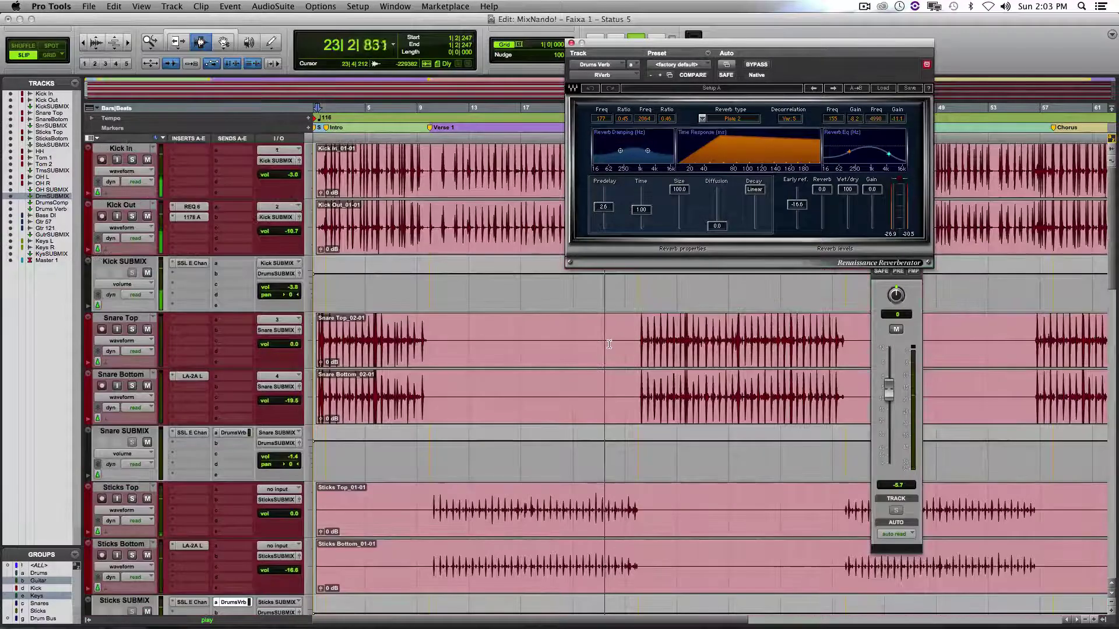
scroll(609, 344, up, 2)
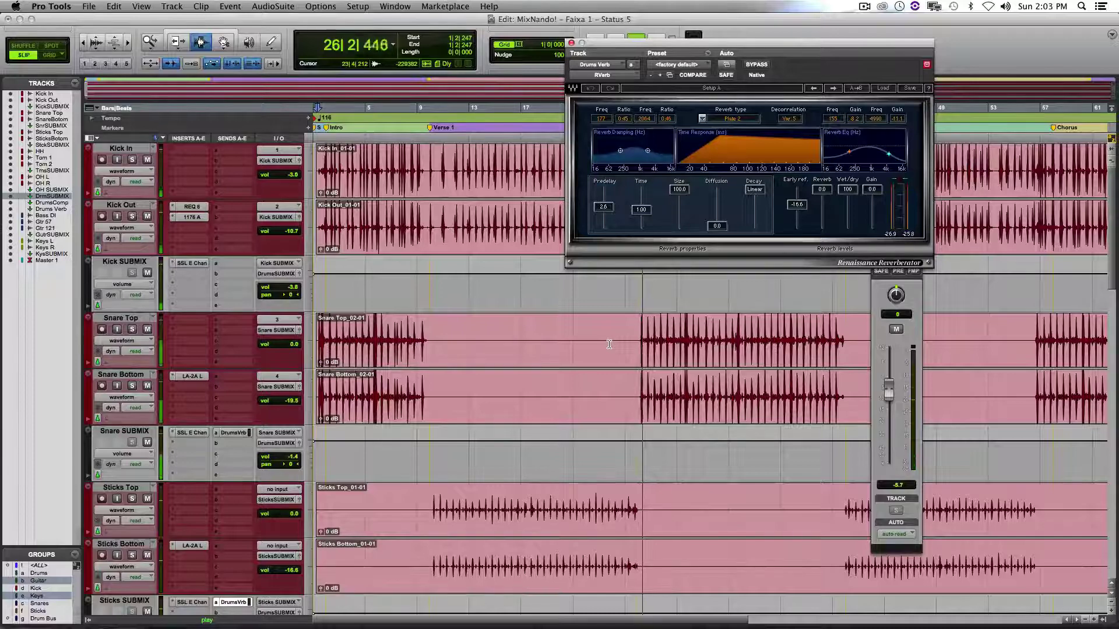
scroll(223, 380, down, 2)
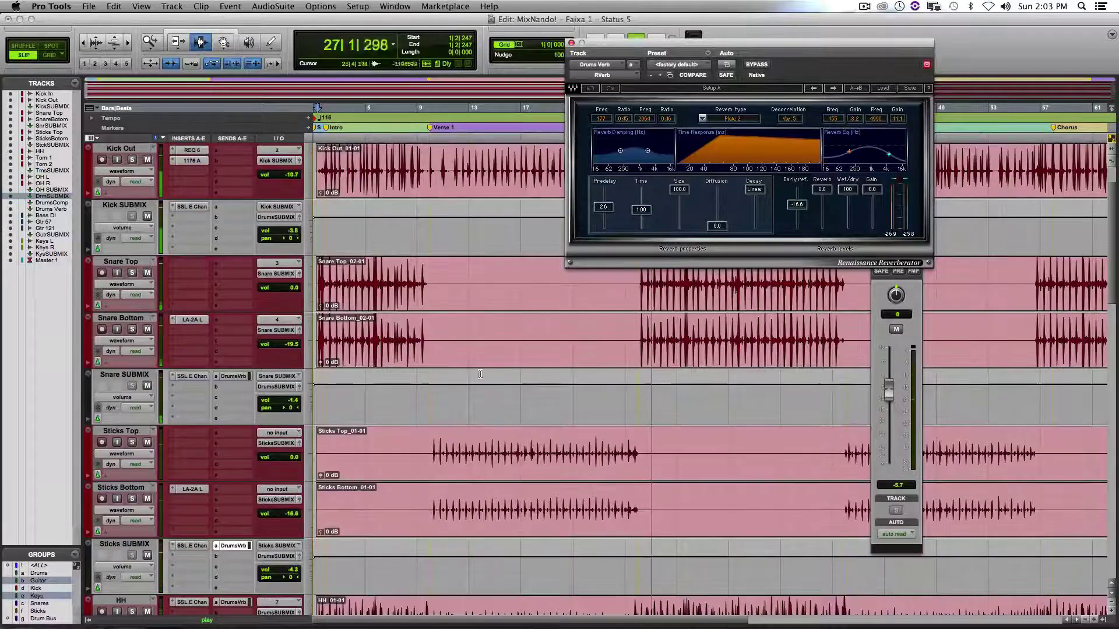
click(224, 377)
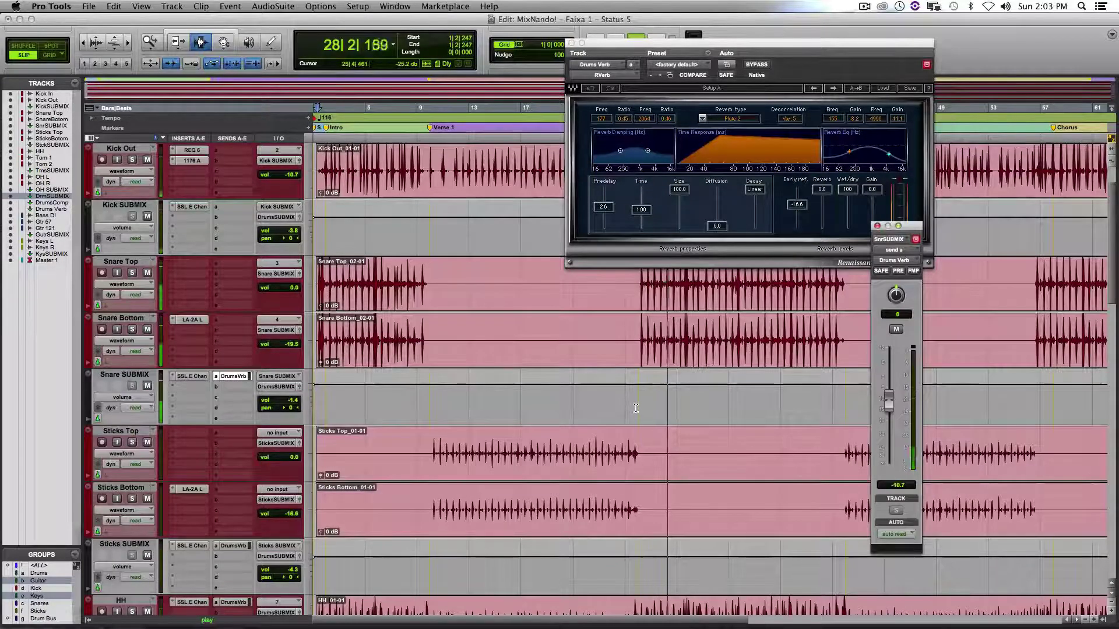
drag(912, 230, 942, 277)
Examine the meters and inserts of all tracks down to the Keys SUBMIX and back up to Kick In during playback
scroll(676, 327, down, 6)
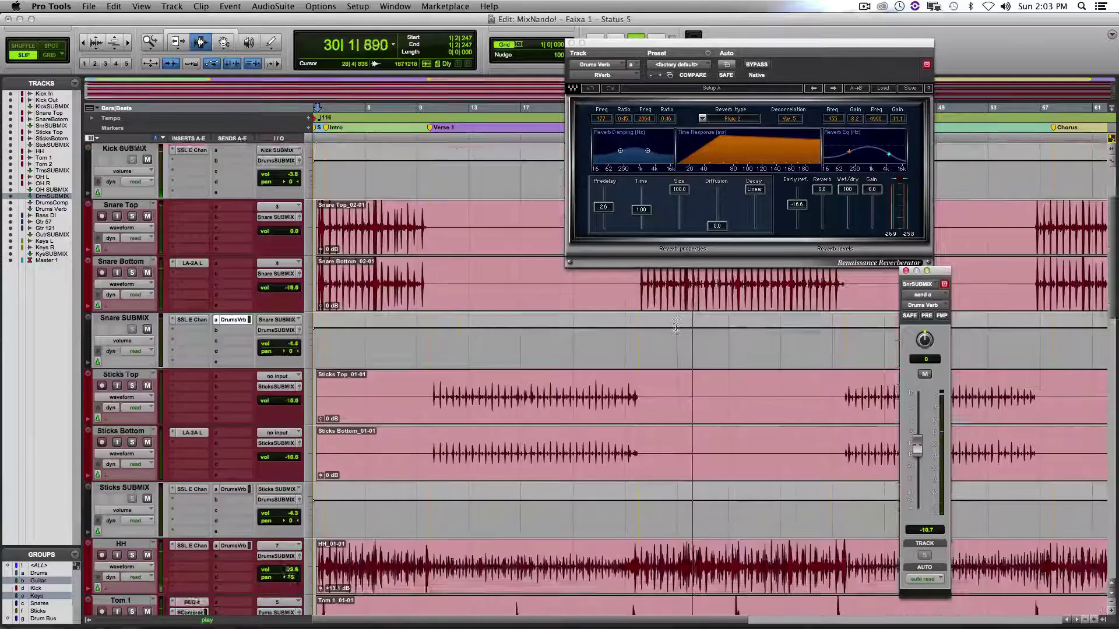
scroll(676, 328, down, 9)
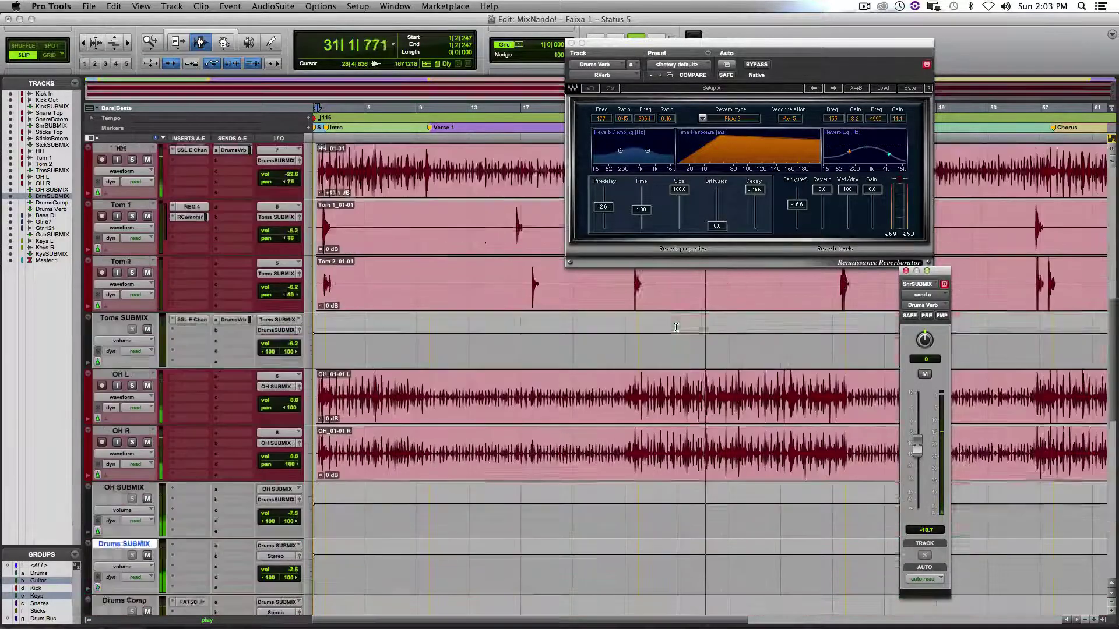
scroll(676, 327, down, 2)
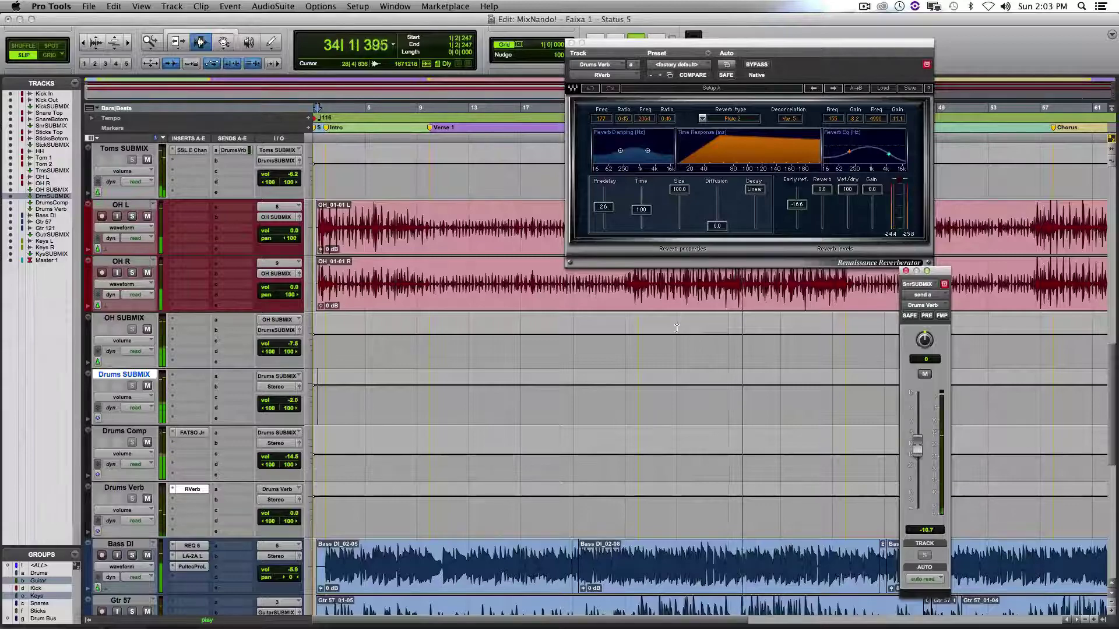
scroll(745, 325, down, 5)
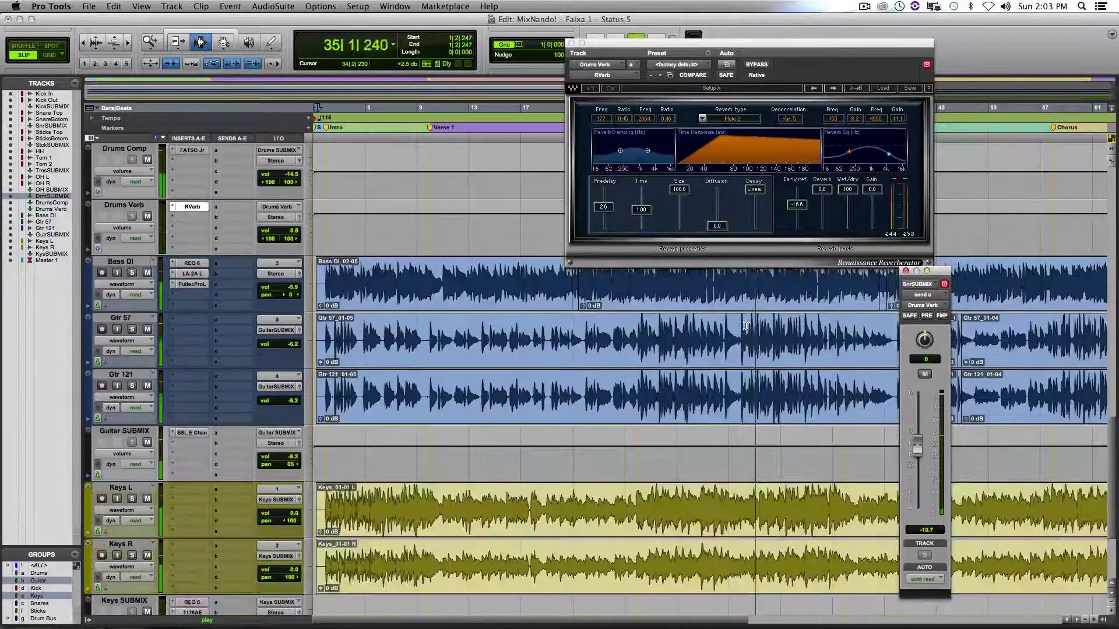
scroll(745, 325, down, 1)
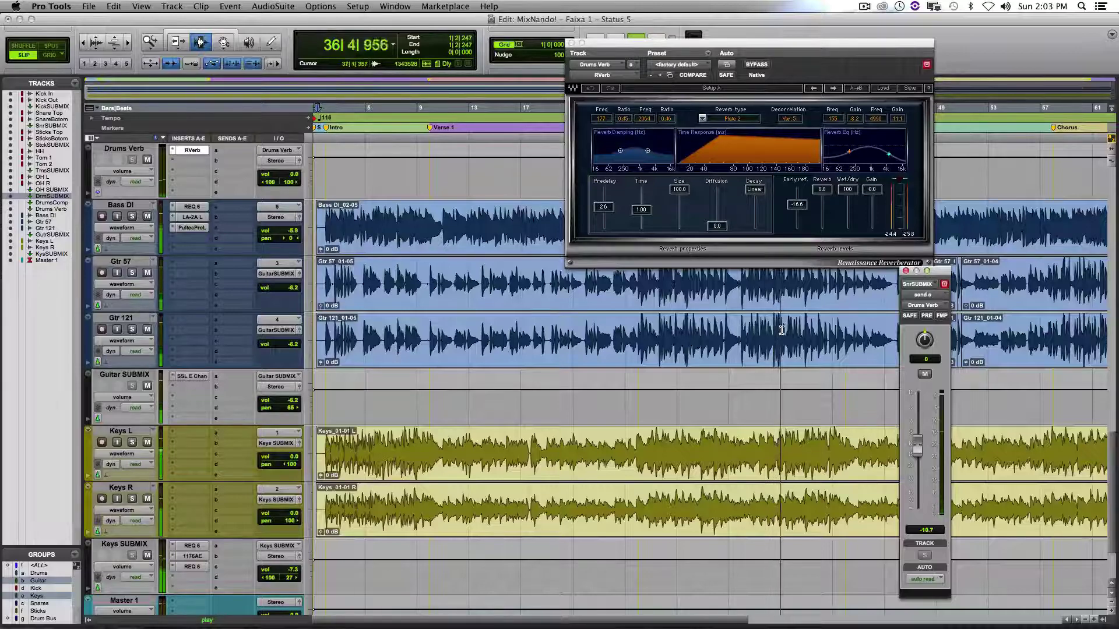
scroll(781, 331, up, 4)
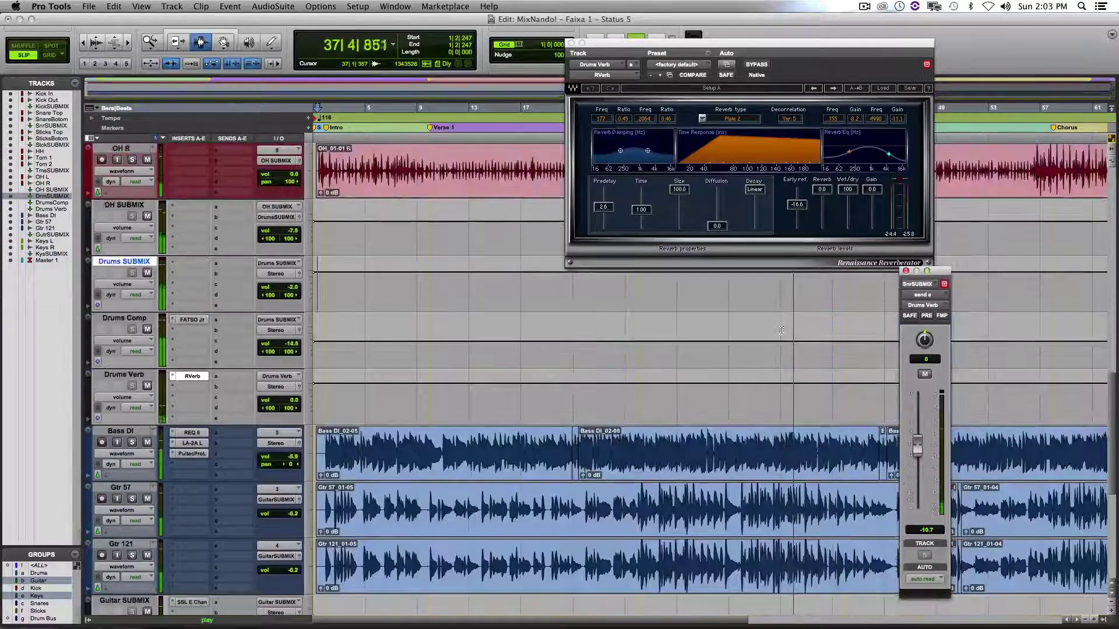
scroll(782, 331, up, 4)
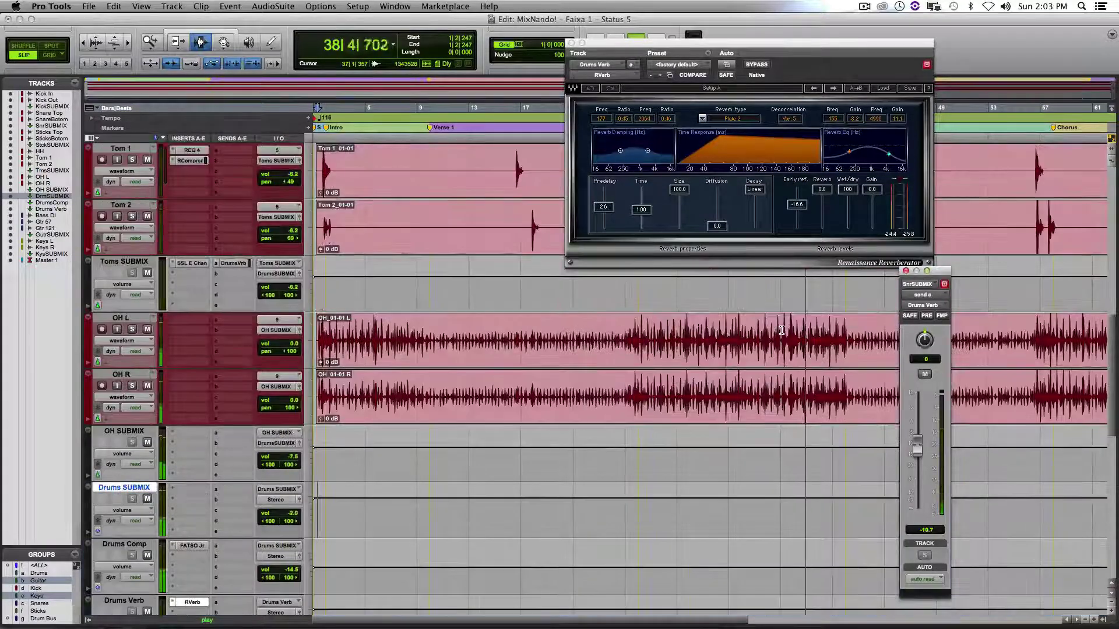
scroll(782, 330, up, 6)
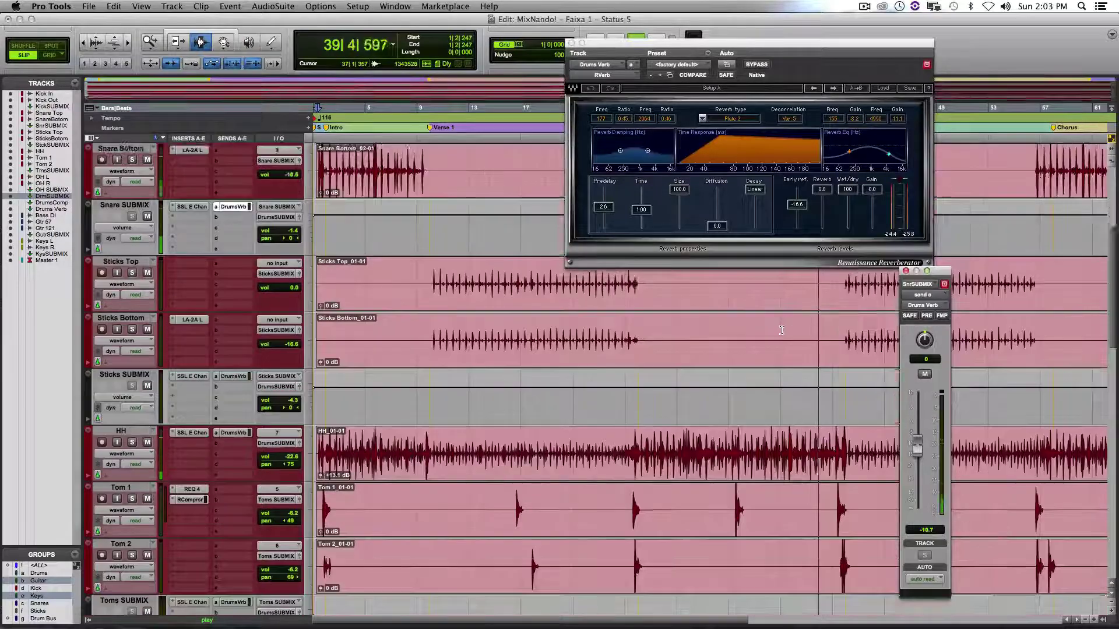
scroll(782, 331, up, 4)
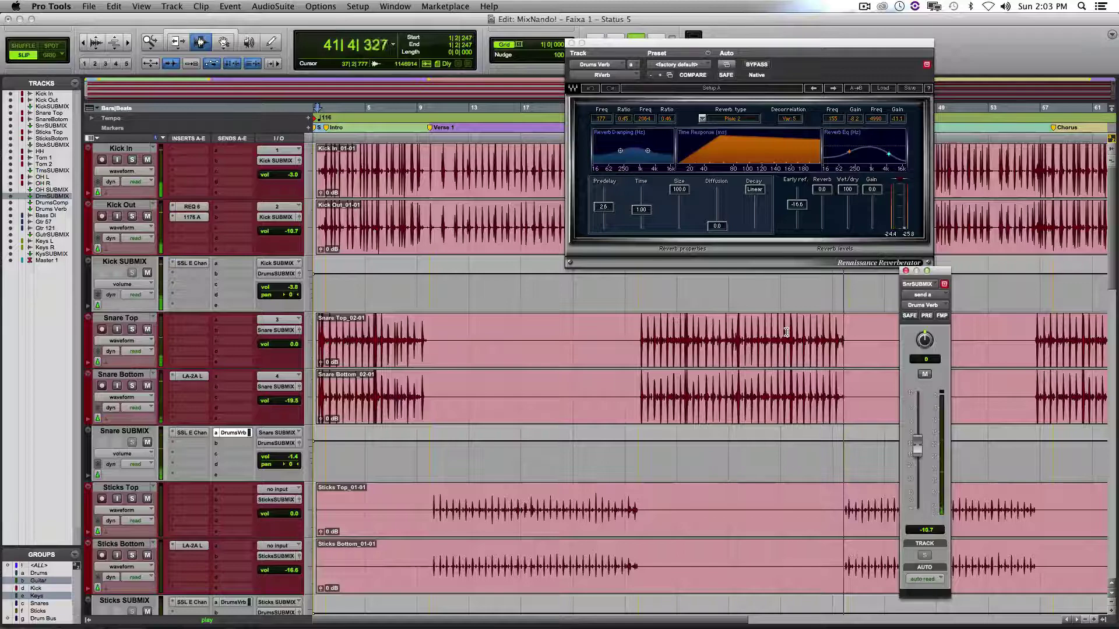
Check the snare, sticks, hi-hat and tom tracks, then close the Snare SUBMIX send window
scroll(786, 332, down, 3)
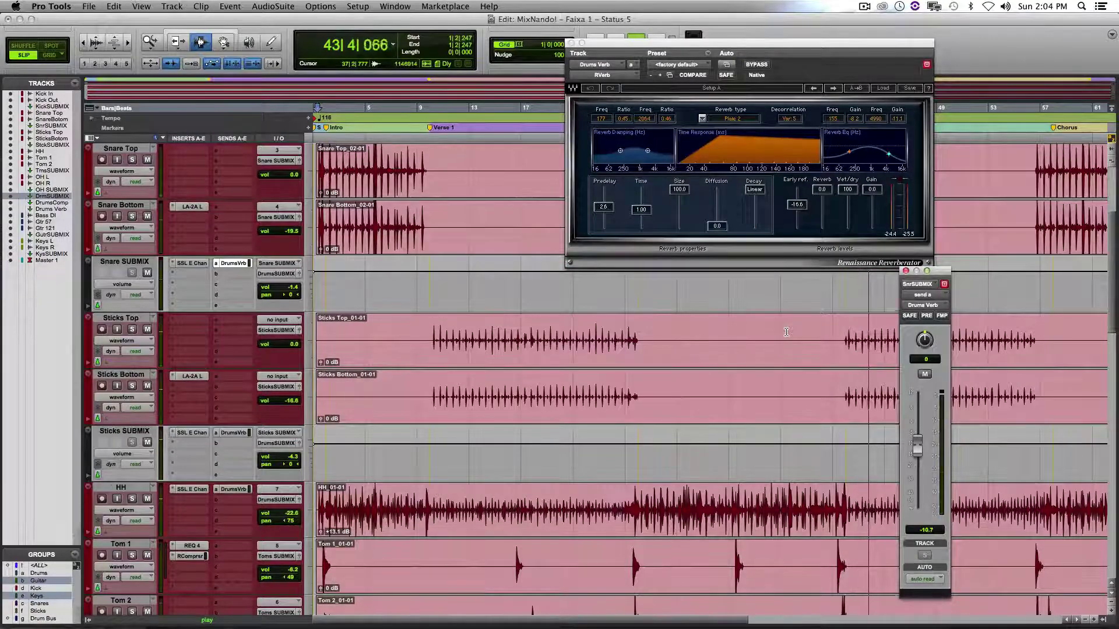
scroll(786, 332, down, 1)
scroll(786, 333, down, 2)
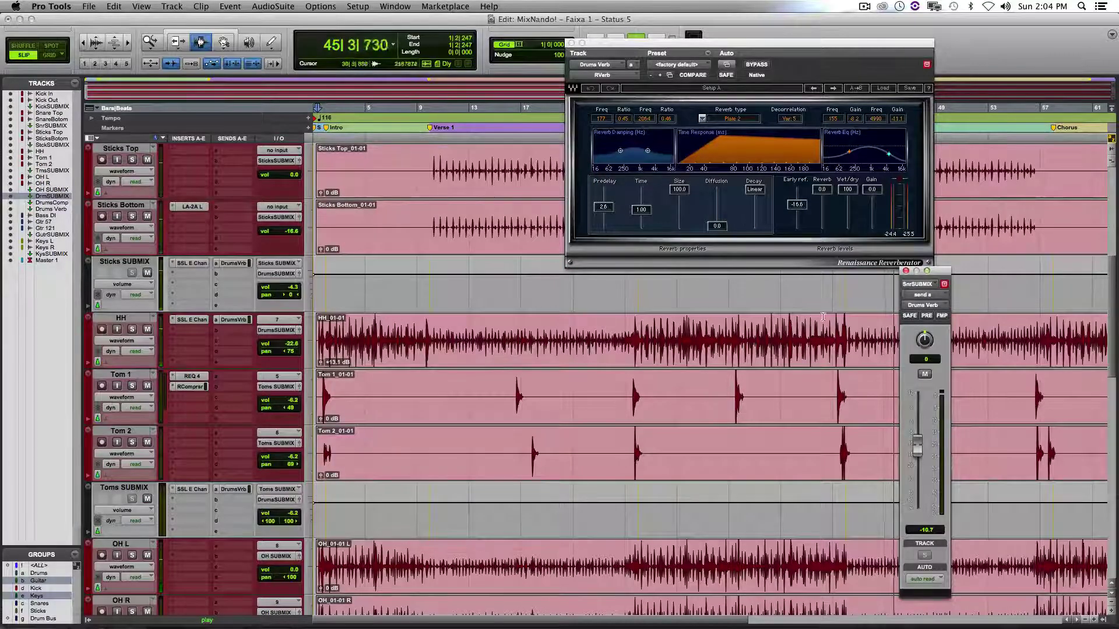
click(906, 272)
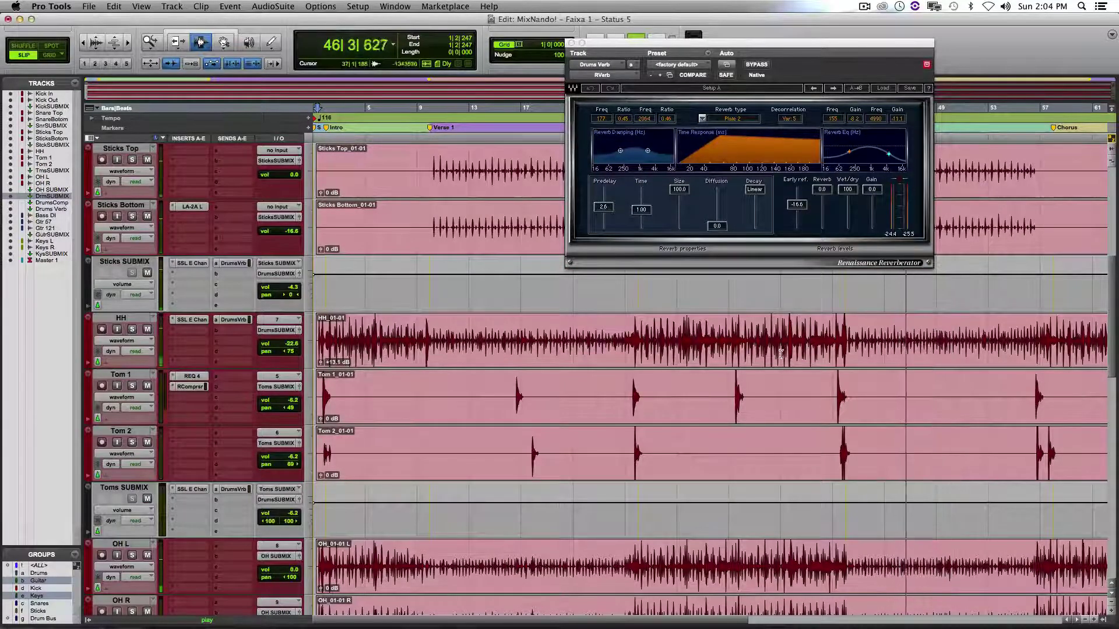
Open the FATSO Jr plug-in on the Drums Comp track to watch the drum compression during playback
scroll(781, 350, down, 3)
scroll(723, 357, down, 2)
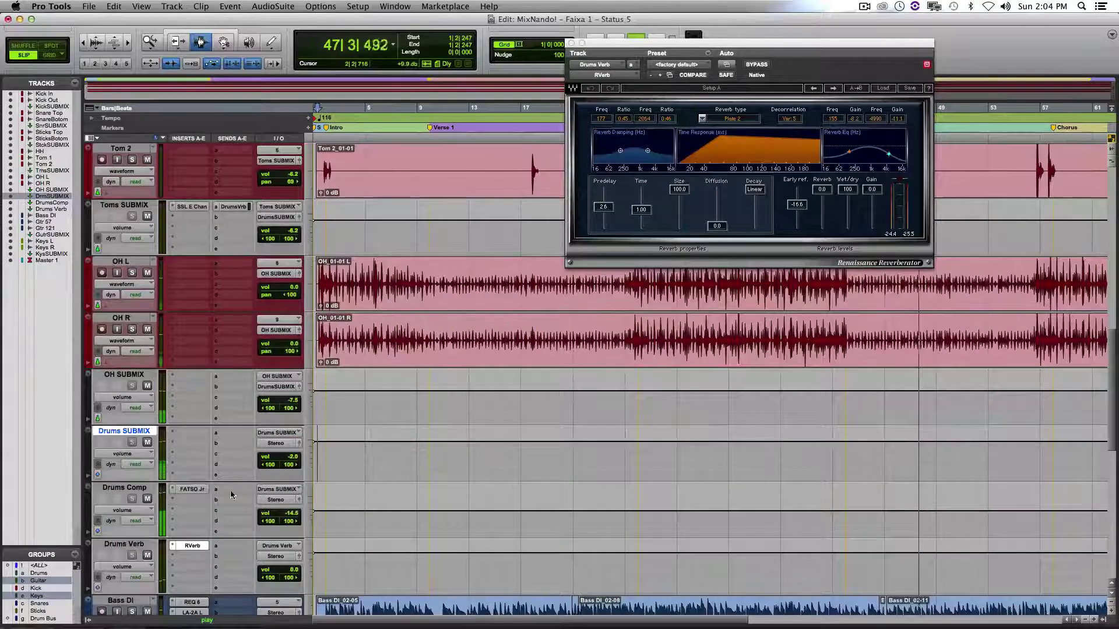
click(200, 491)
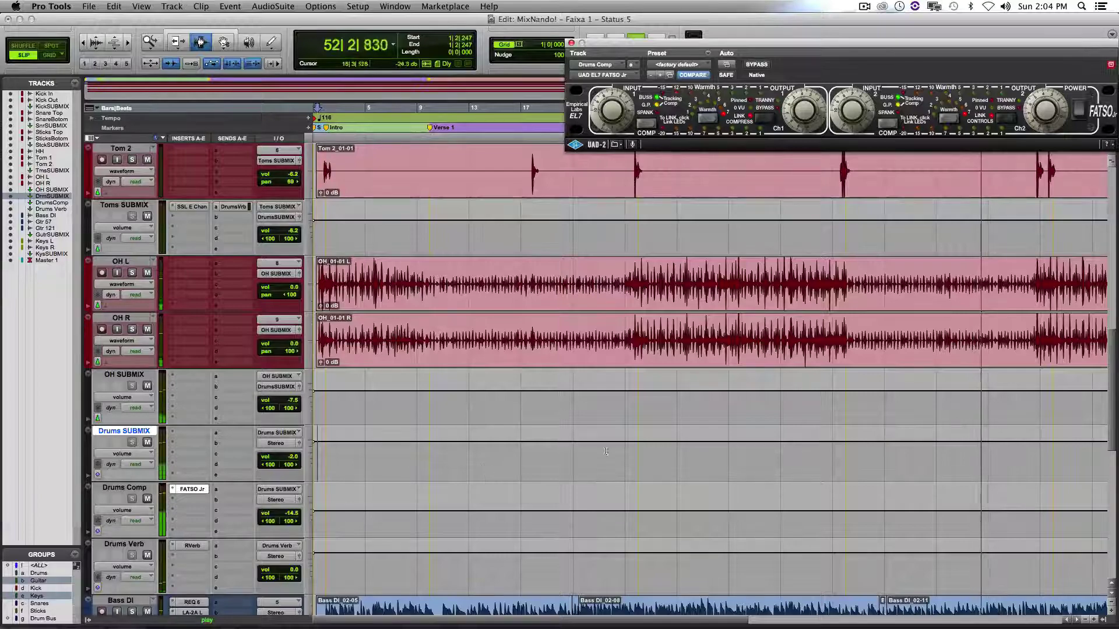
View the Drums Verb send levels of the HH track and the Toms SUBMIX track
scroll(752, 417, up, 2)
scroll(751, 417, up, 3)
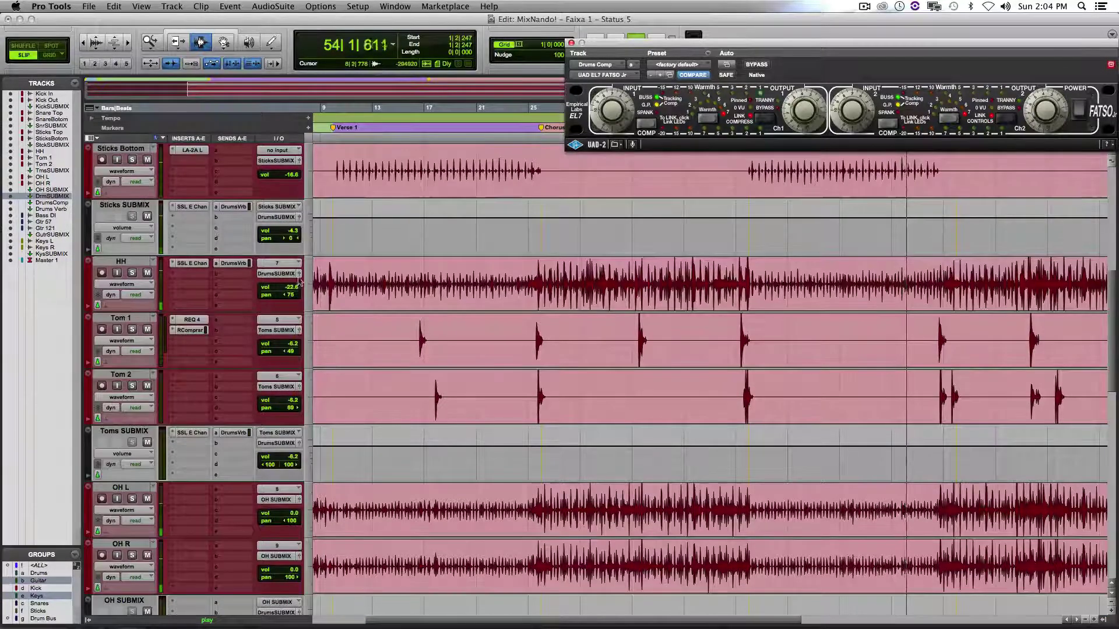
click(233, 264)
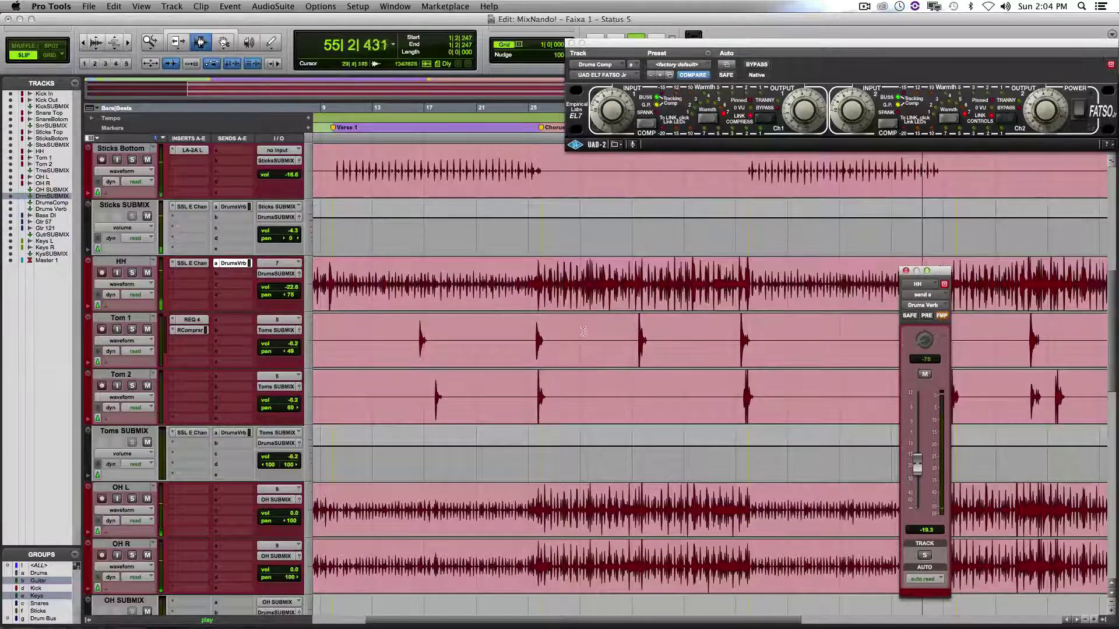
click(234, 433)
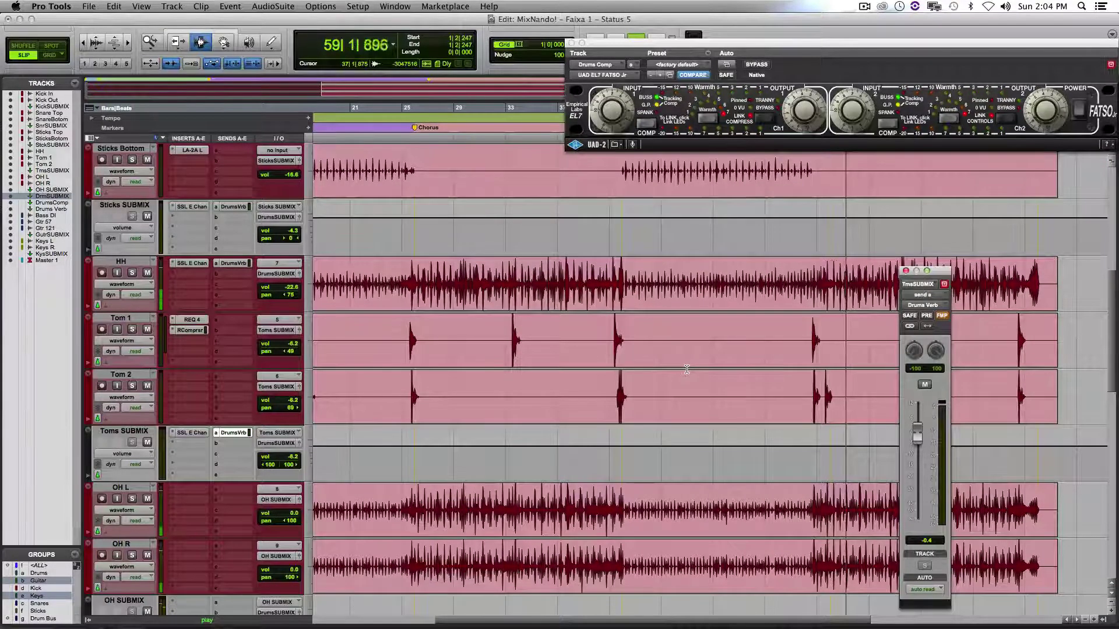
Bring up the RVerb plug-in on the Drums Verb track again and close the Toms SUBMIX send window
scroll(687, 368, down, 3)
scroll(687, 369, down, 2)
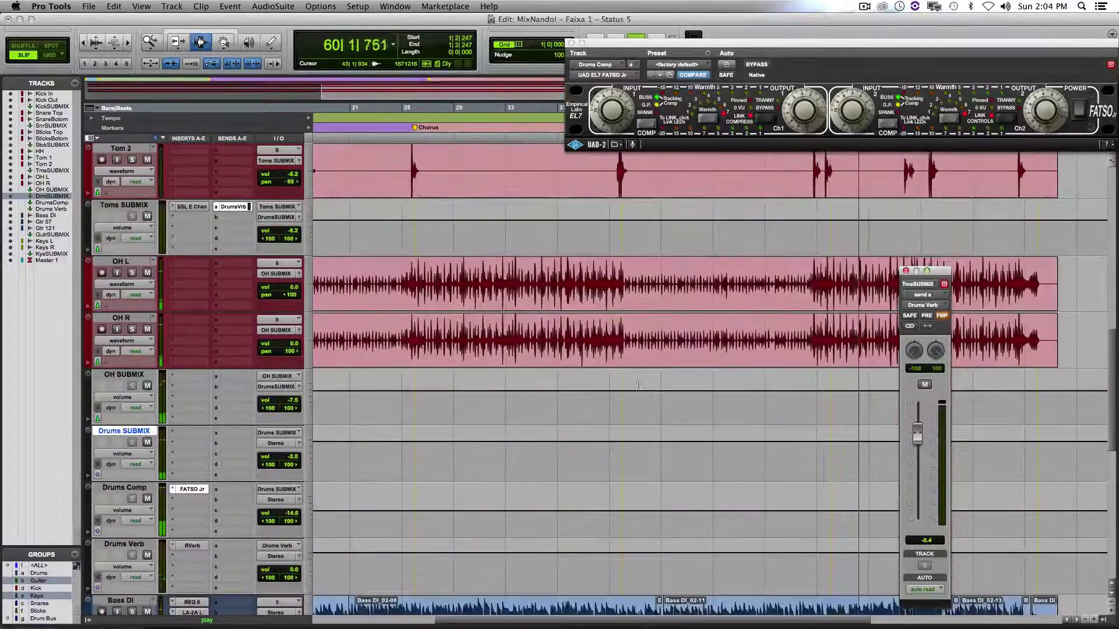
click(195, 548)
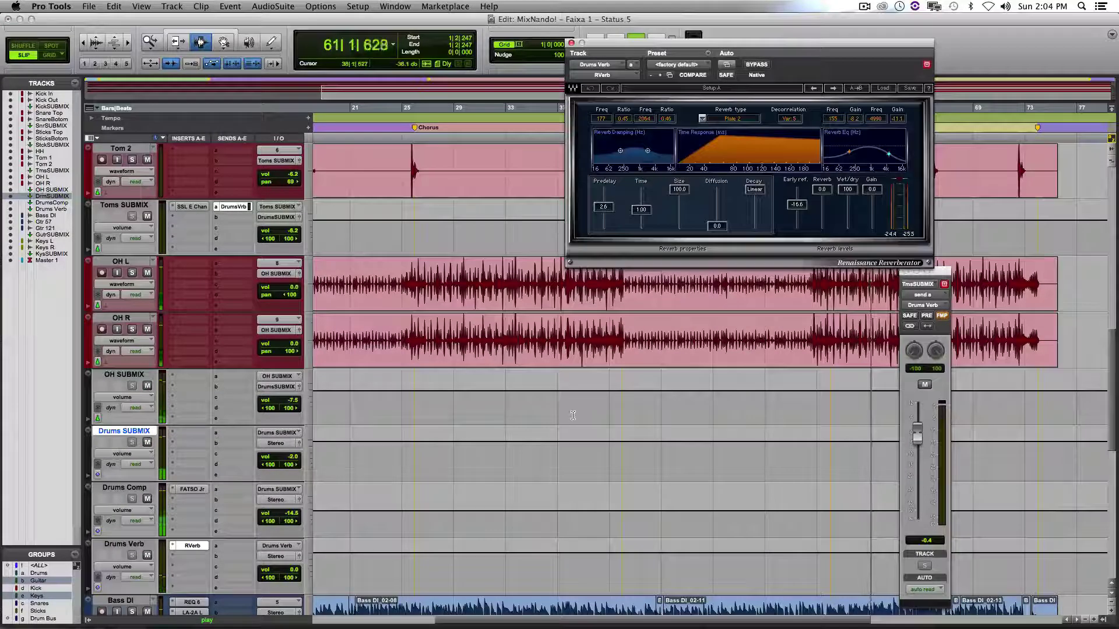
click(907, 273)
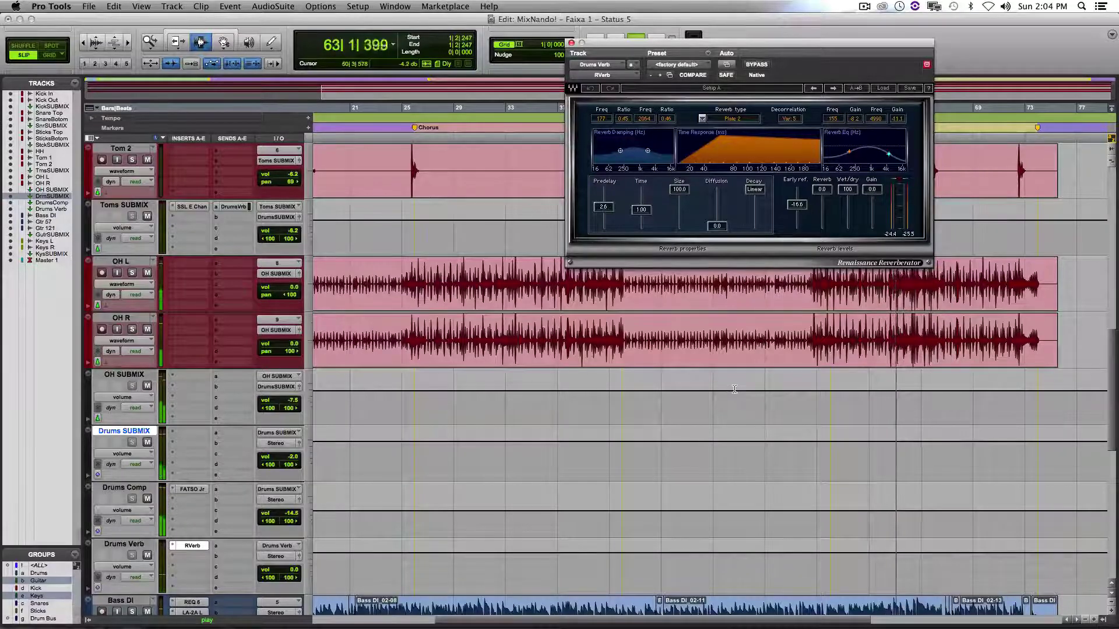
Watch the hi-hat, tom and overhead tracks through to the end of the song, then stop playback
scroll(734, 389, up, 2)
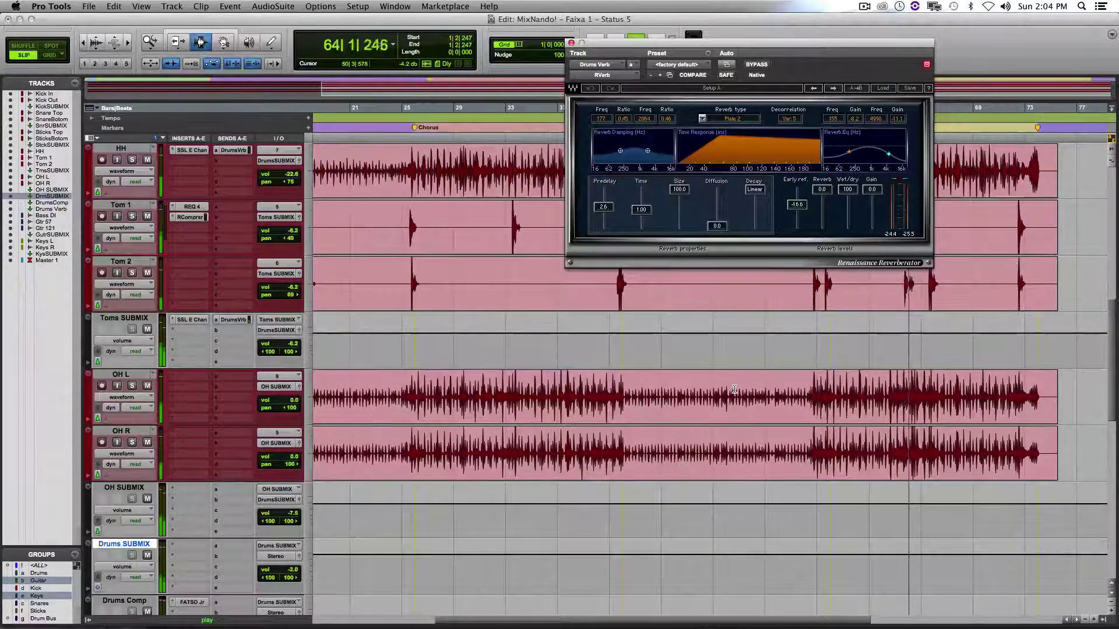
scroll(734, 389, up, 2)
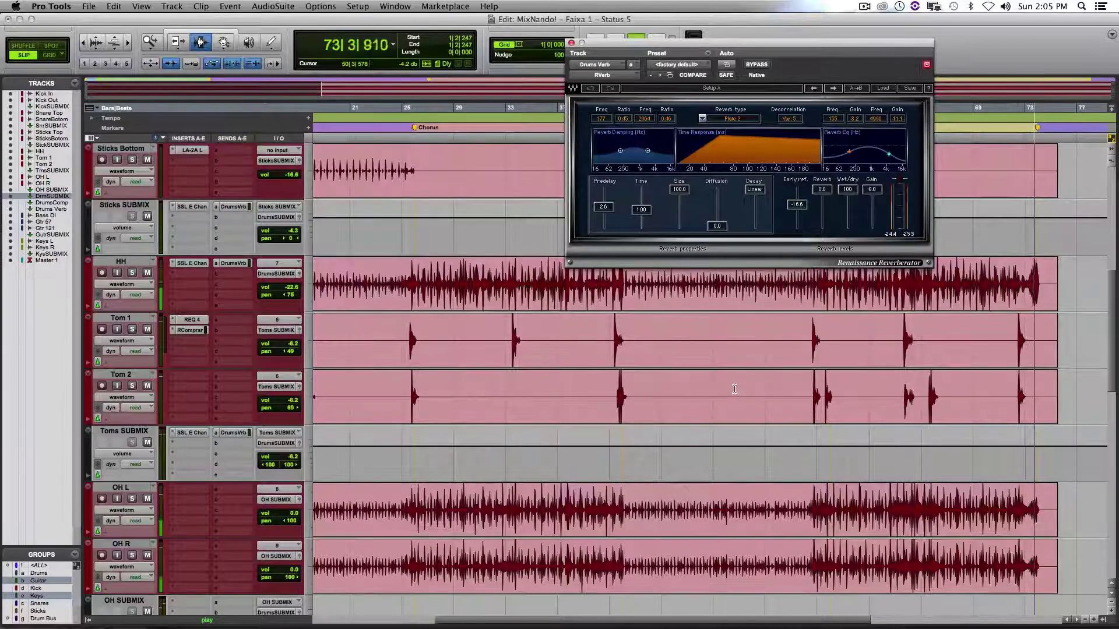
key(space)
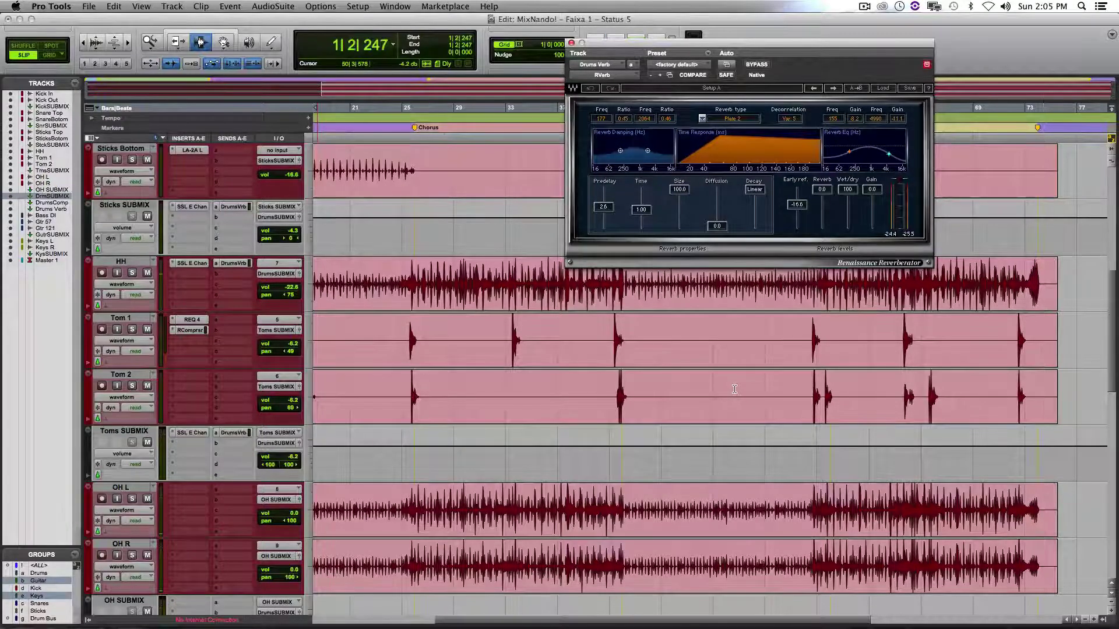